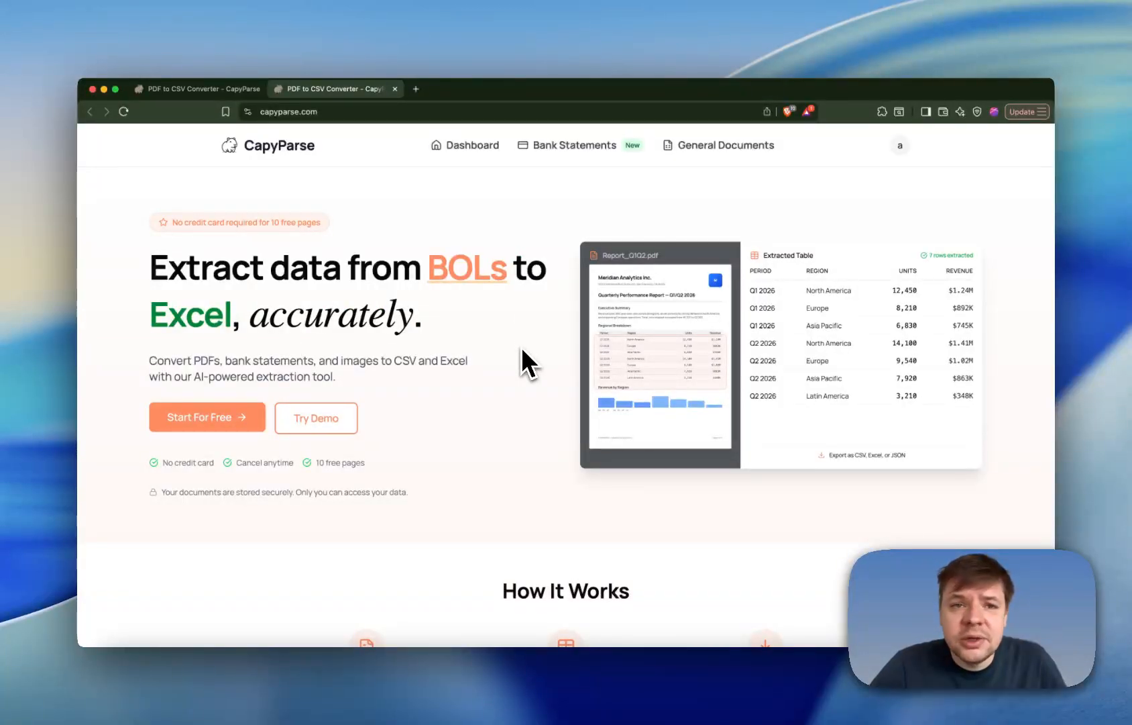
- Open the bank statements area from the dashboard and process the uploaded anonymized_chase_bank_statement.pdf
{"action": "left_click", "coordinate": [215, 89]}
{"action": "left_click", "coordinate": [248, 235]}
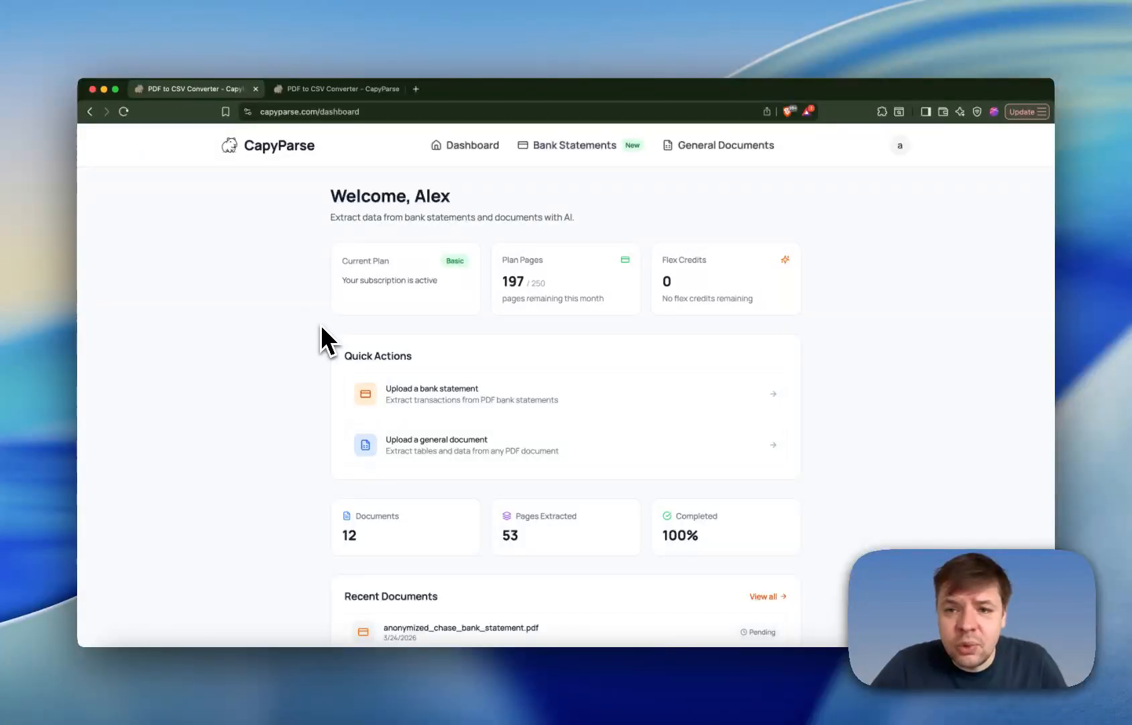
{"action": "scroll", "coordinate": [320, 337], "scroll_direction": "down", "scroll_amount": 3}
{"action": "scroll", "coordinate": [322, 337], "scroll_direction": "up", "scroll_amount": 3}
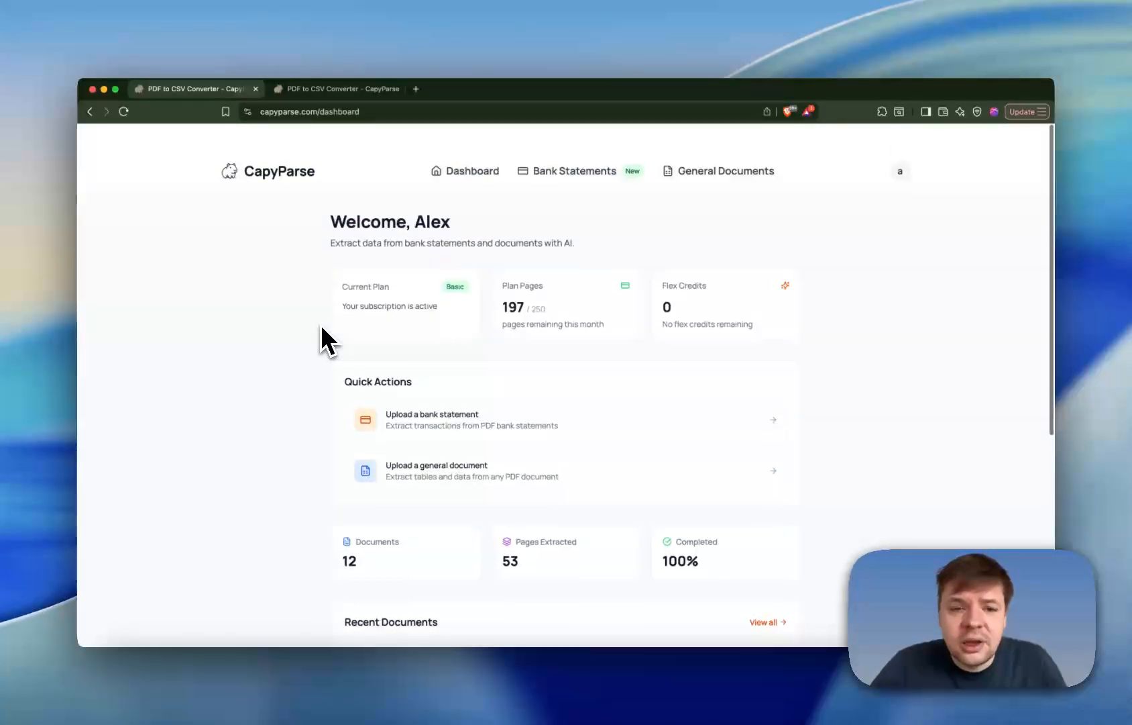
{"action": "left_click", "coordinate": [451, 408]}
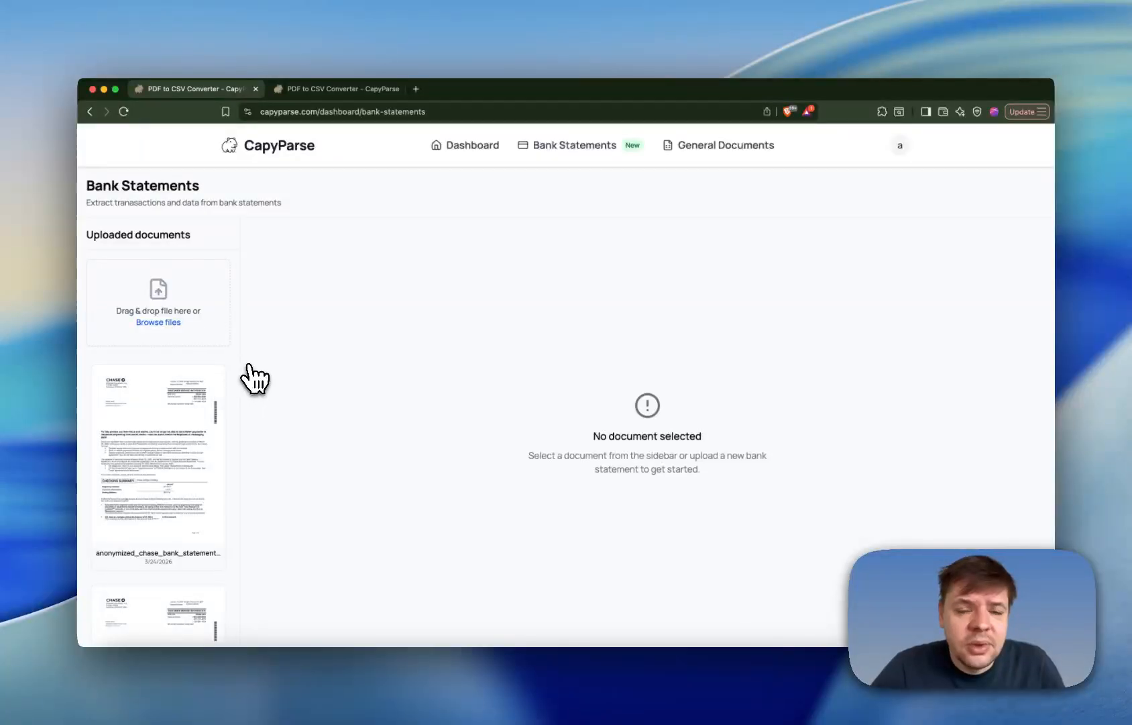
{"action": "left_click", "coordinate": [198, 422]}
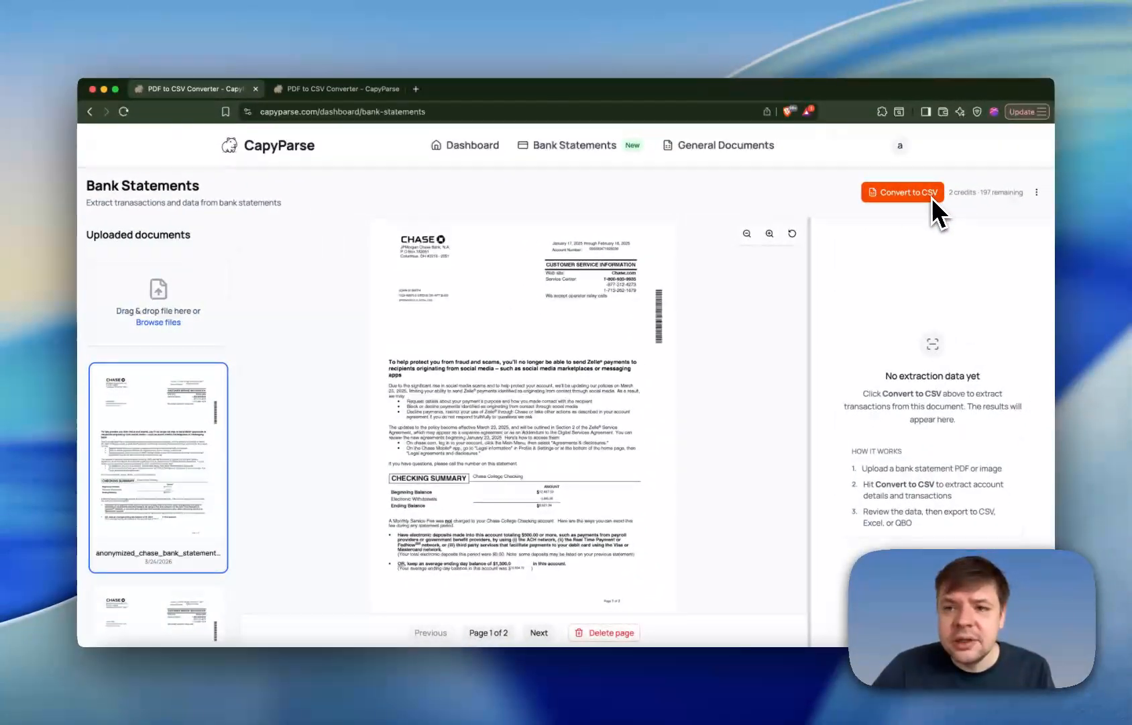
{"action": "left_click", "coordinate": [977, 163]}
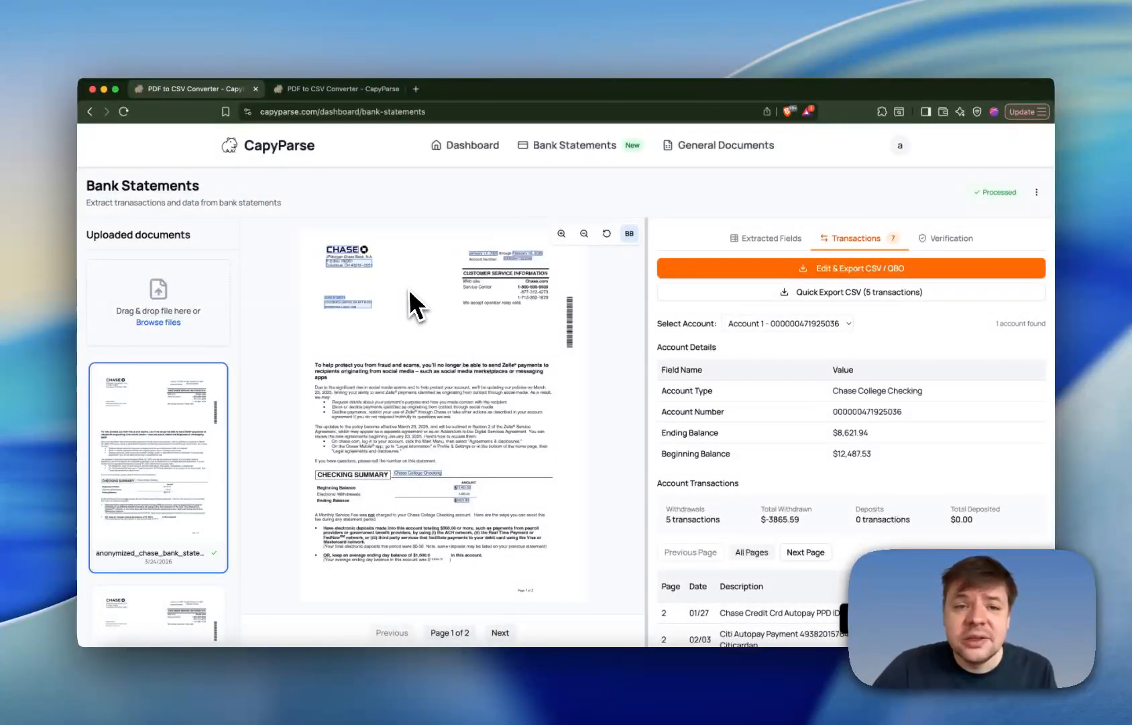
- Inspect the highlighted extracted fields on both statement pages, including the descriptions and amounts in the transaction detail
{"action": "mouse_move", "coordinate": [336, 302]}
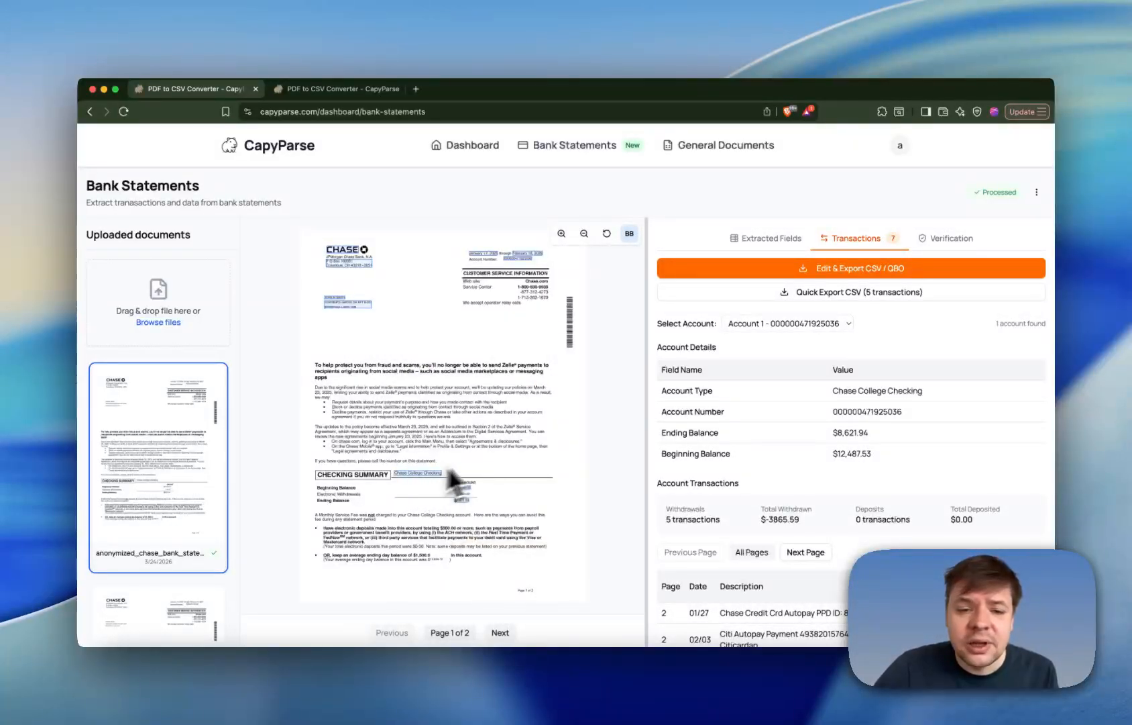
{"action": "mouse_move", "coordinate": [478, 481]}
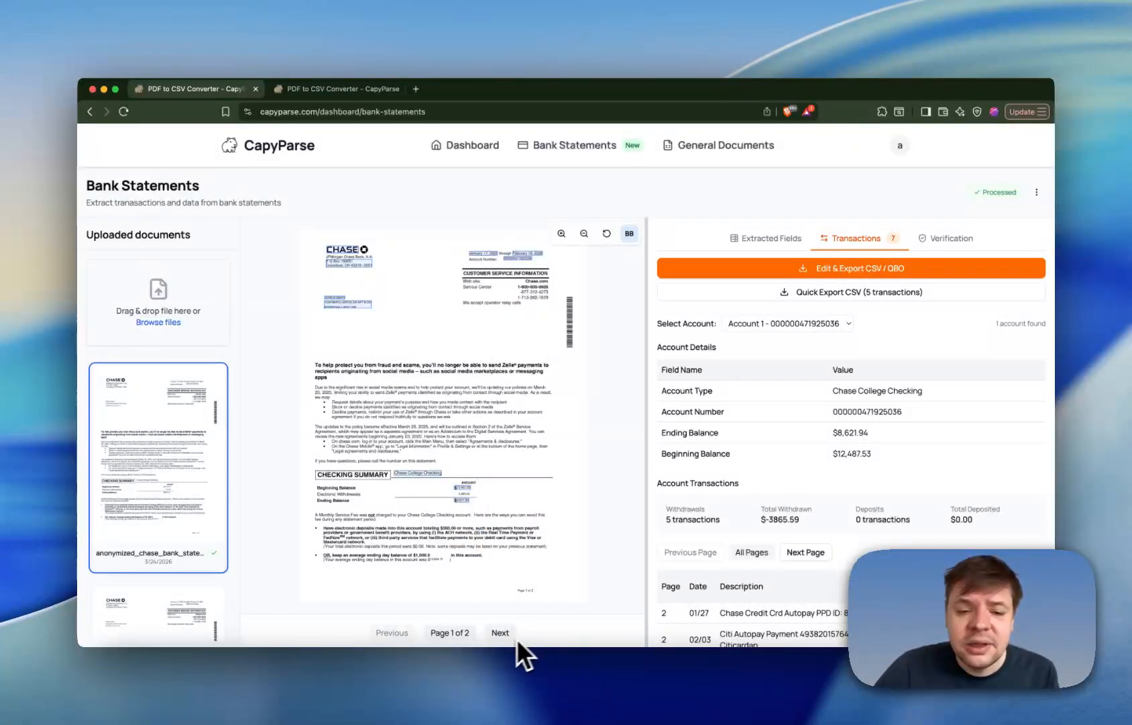
{"action": "left_click", "coordinate": [501, 632]}
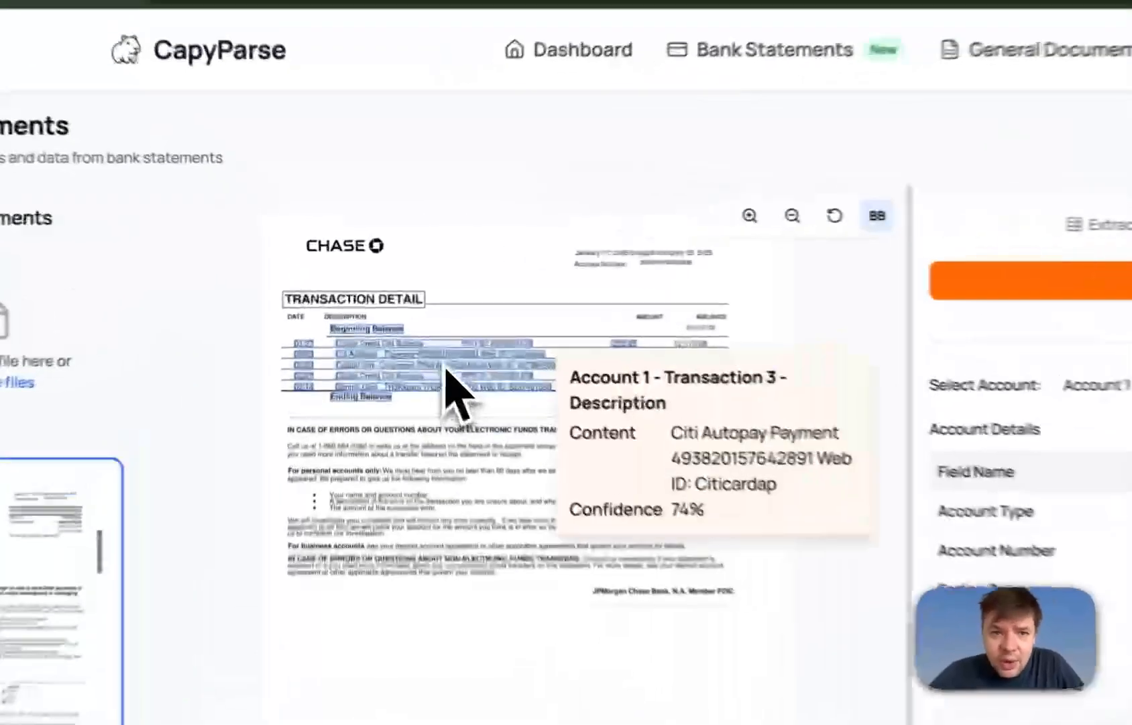
{"action": "mouse_move", "coordinate": [408, 305]}
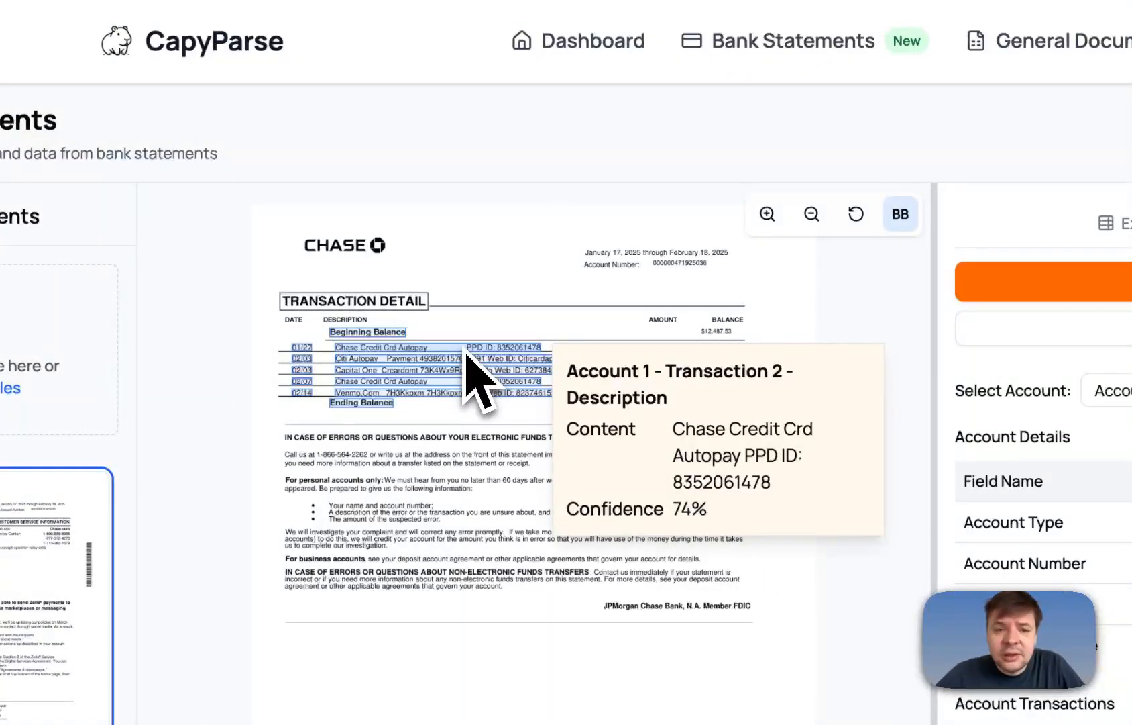
{"action": "mouse_move", "coordinate": [651, 357]}
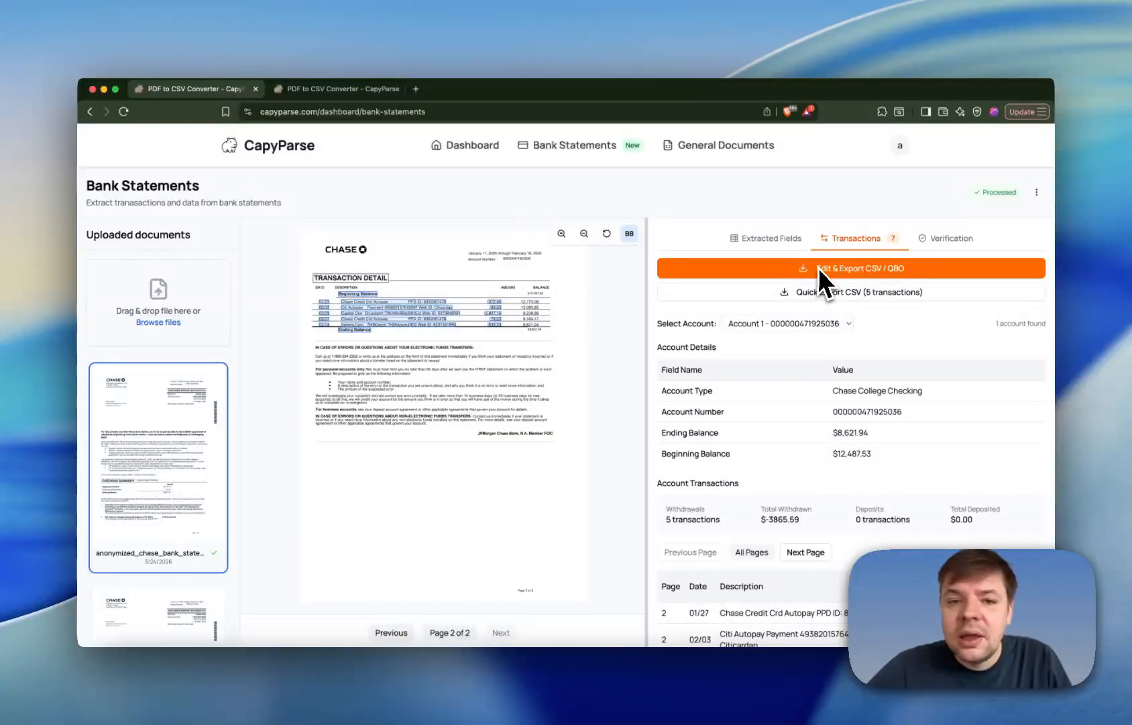
{"action": "mouse_move", "coordinate": [435, 303]}
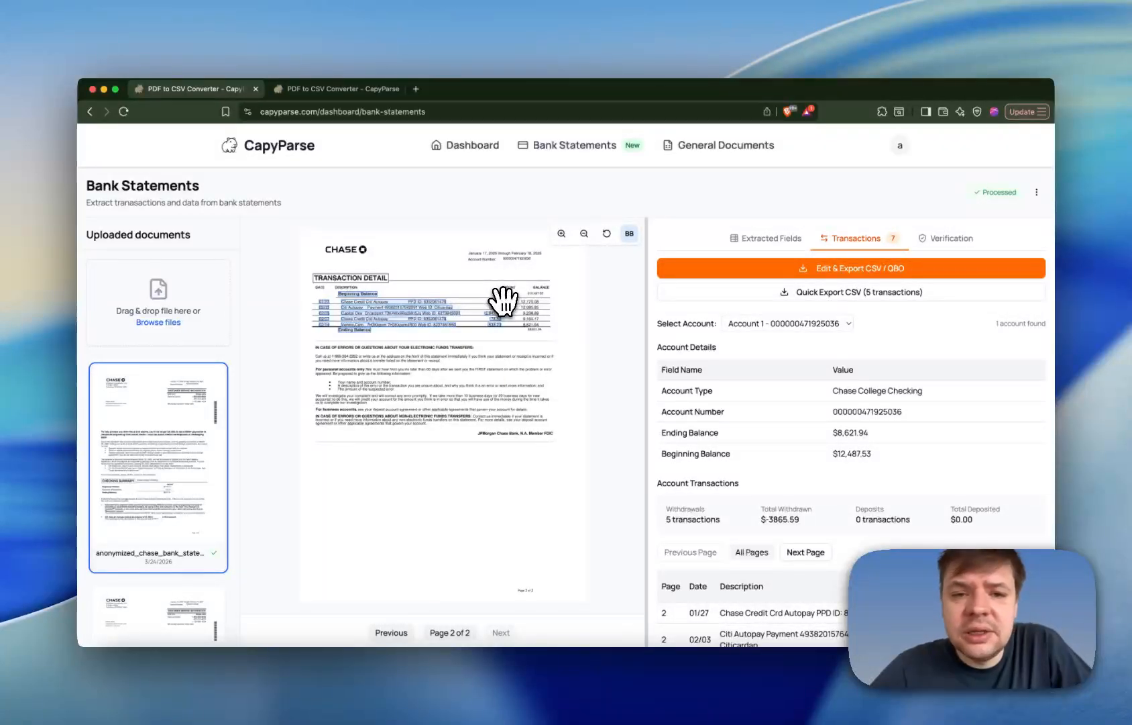
{"action": "mouse_move", "coordinate": [499, 301]}
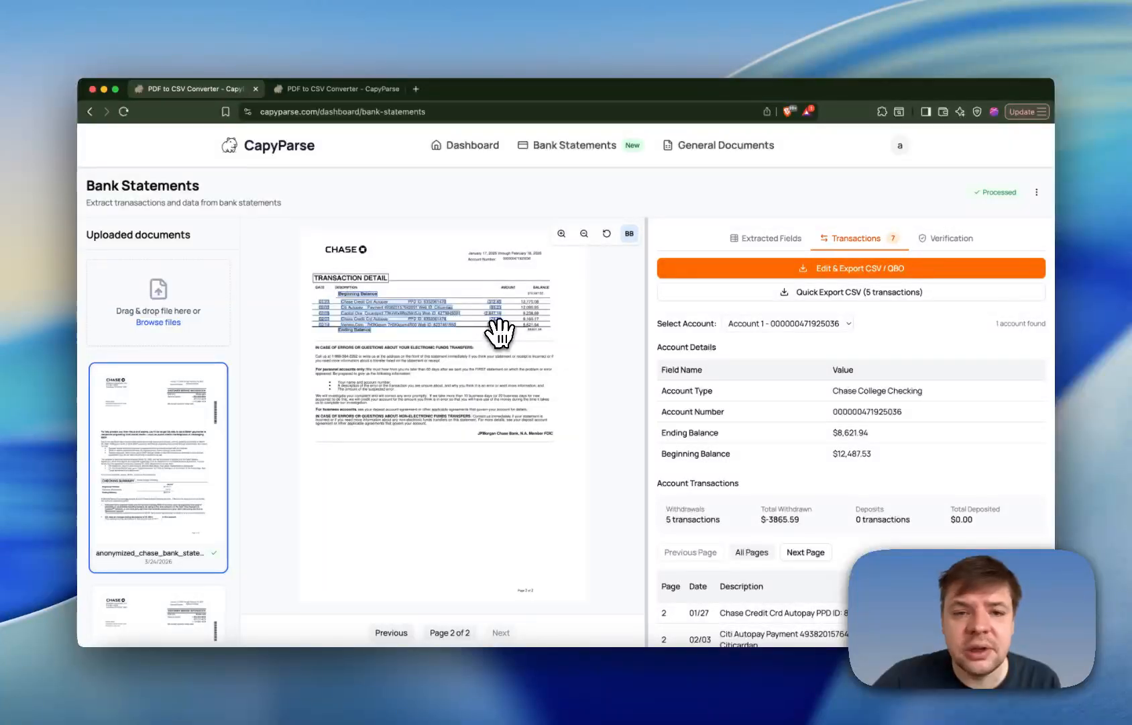
{"action": "mouse_move", "coordinate": [497, 323]}
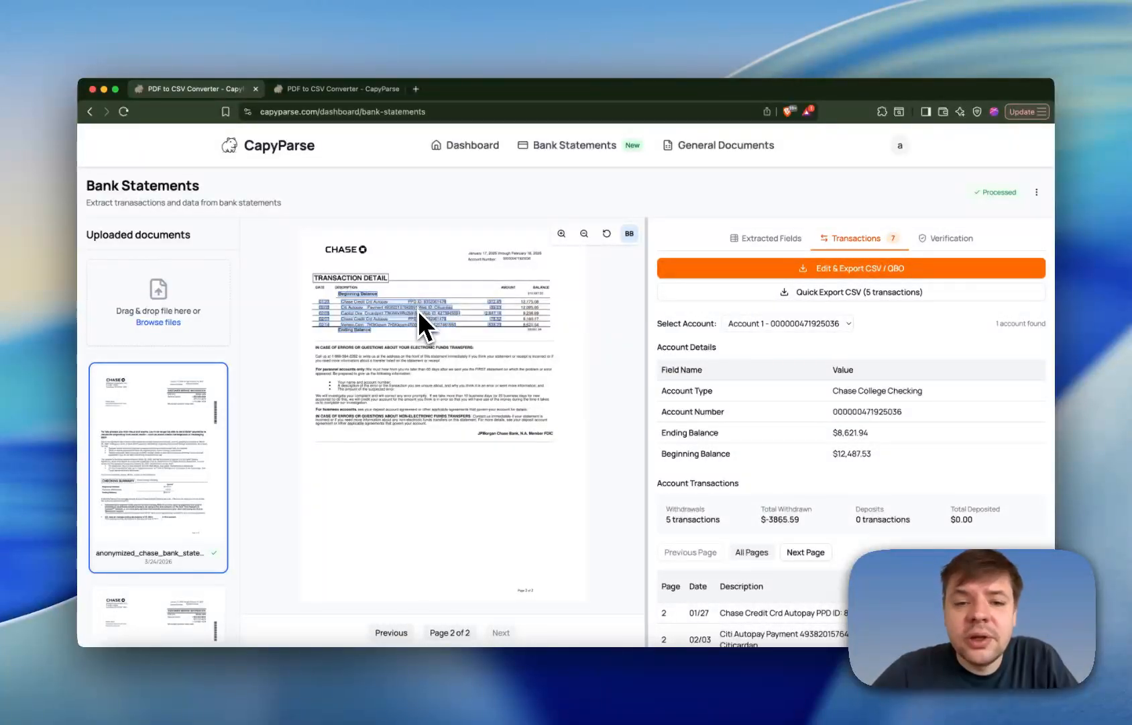
{"action": "mouse_move", "coordinate": [419, 314]}
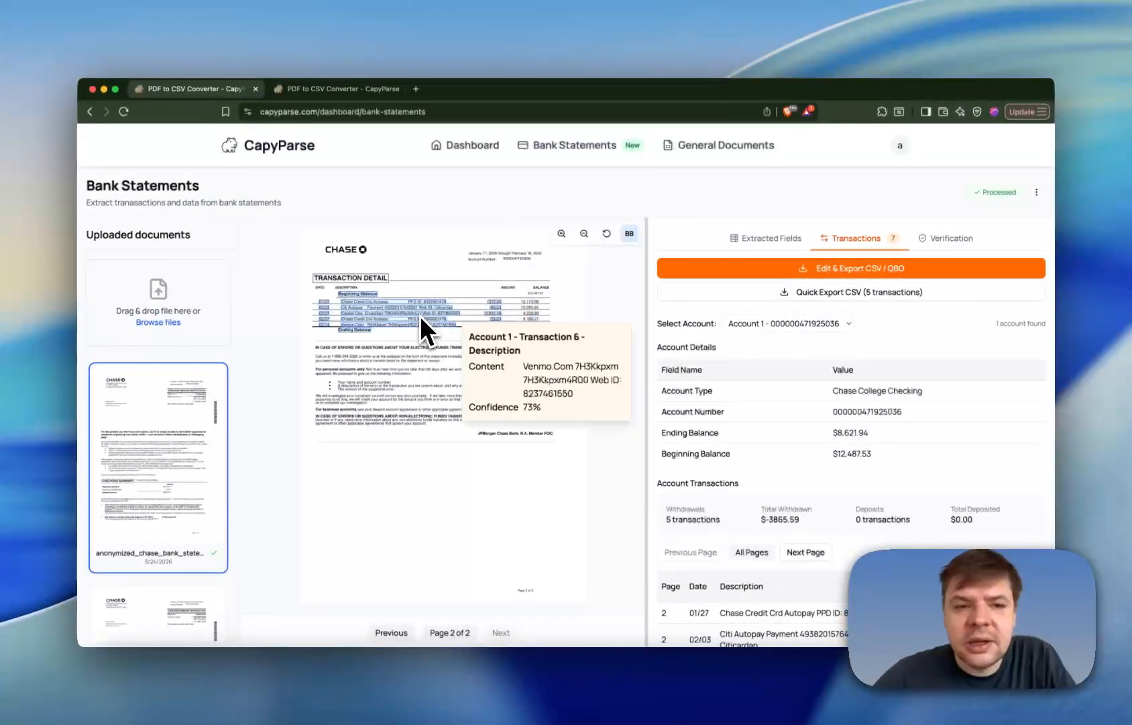
- Review the extracted account transactions table with its dates, descriptions and withdrawal amounts
{"action": "scroll", "coordinate": [747, 443], "scroll_direction": "down", "scroll_amount": 3}
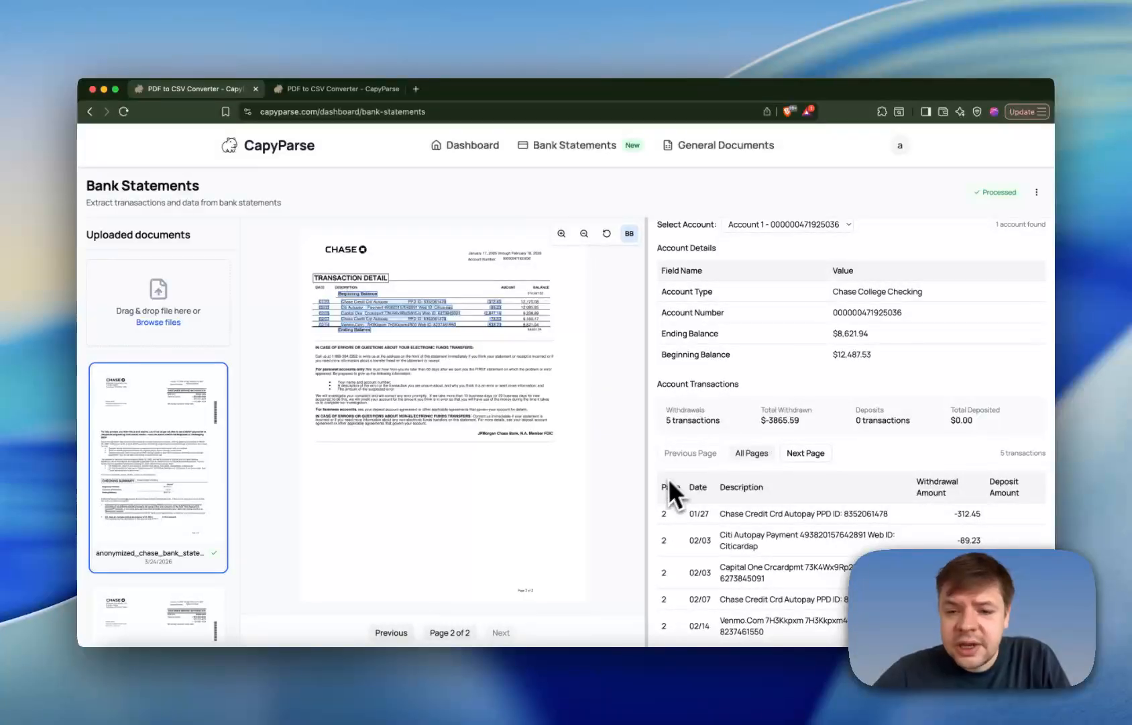
{"action": "left_click_drag", "start_coordinate": [664, 522], "coordinate": [950, 542]}
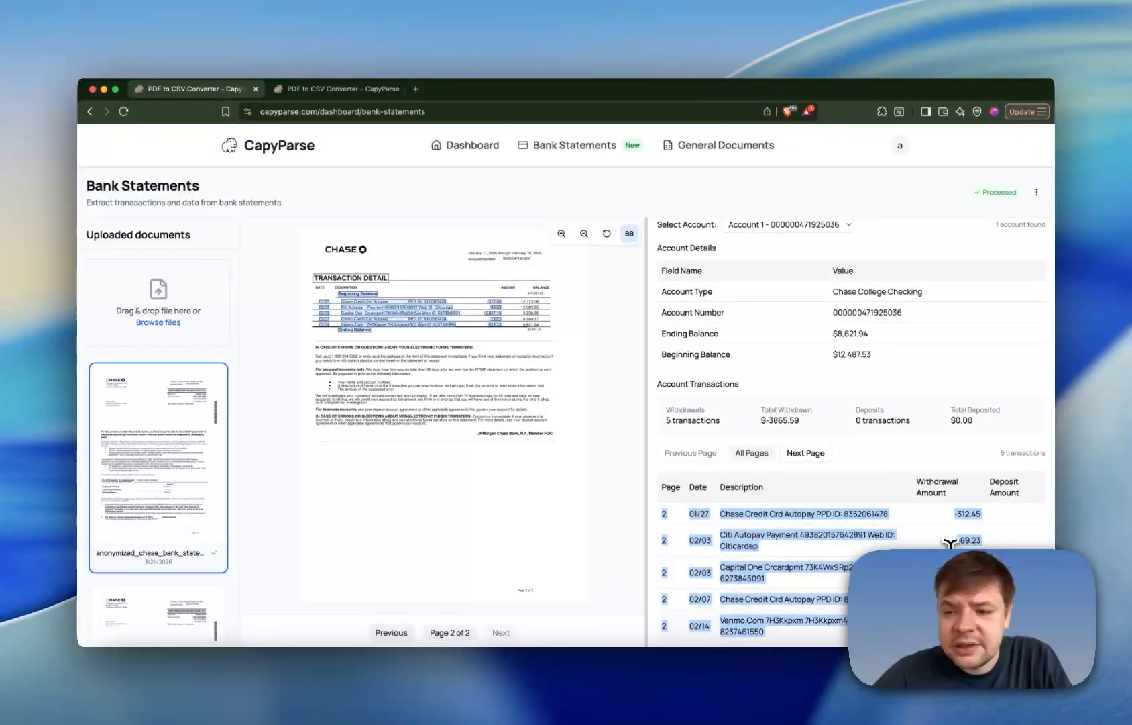
{"action": "scroll", "coordinate": [773, 430], "scroll_direction": "up", "scroll_amount": 3}
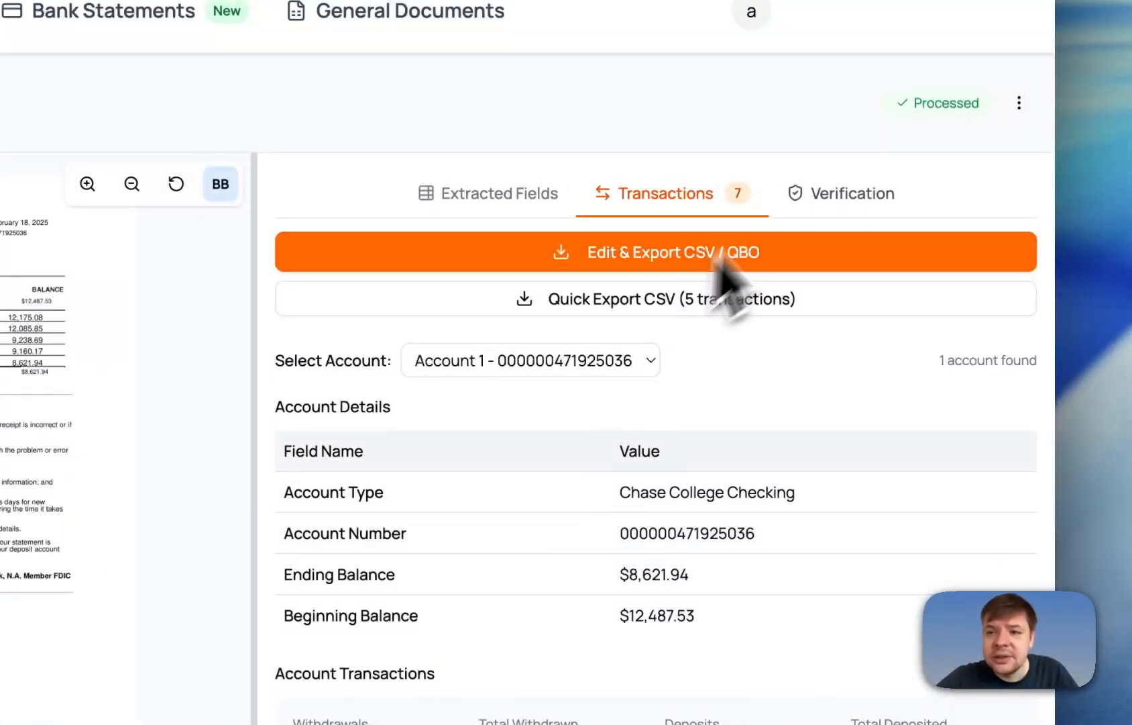
- Examine the statement's verification results, covering the reconciliation breakdown and the individual verification checks
{"action": "left_click", "coordinate": [824, 201]}
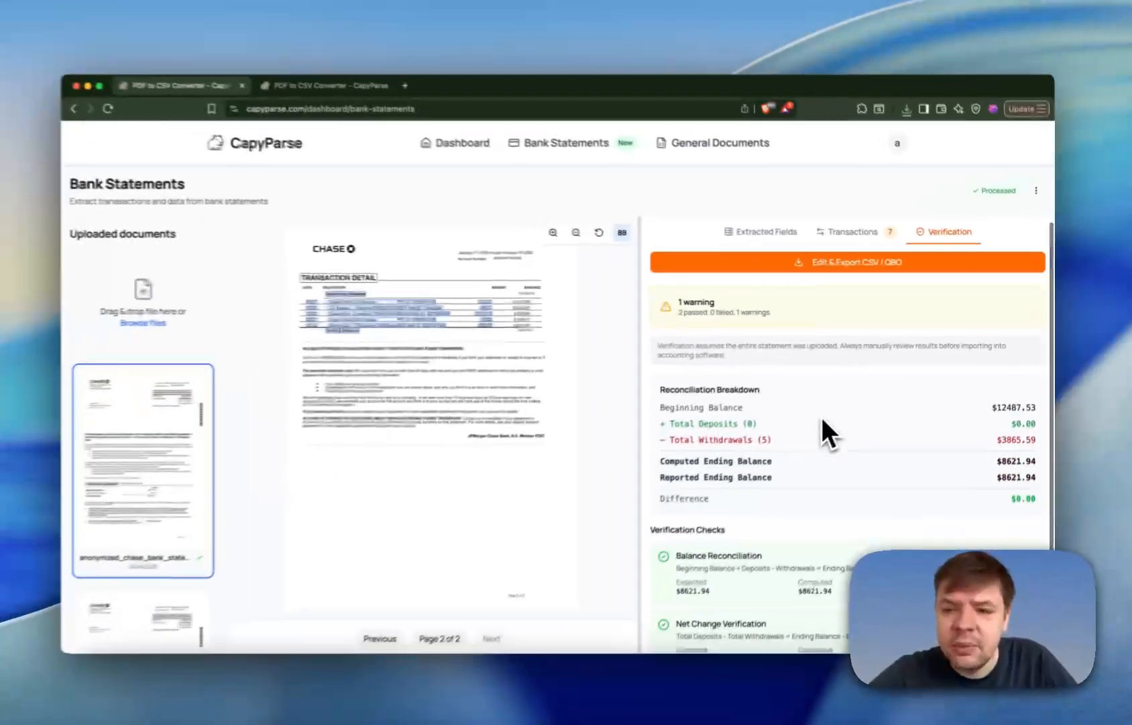
{"action": "scroll", "coordinate": [644, 590], "scroll_direction": "down", "scroll_amount": 2}
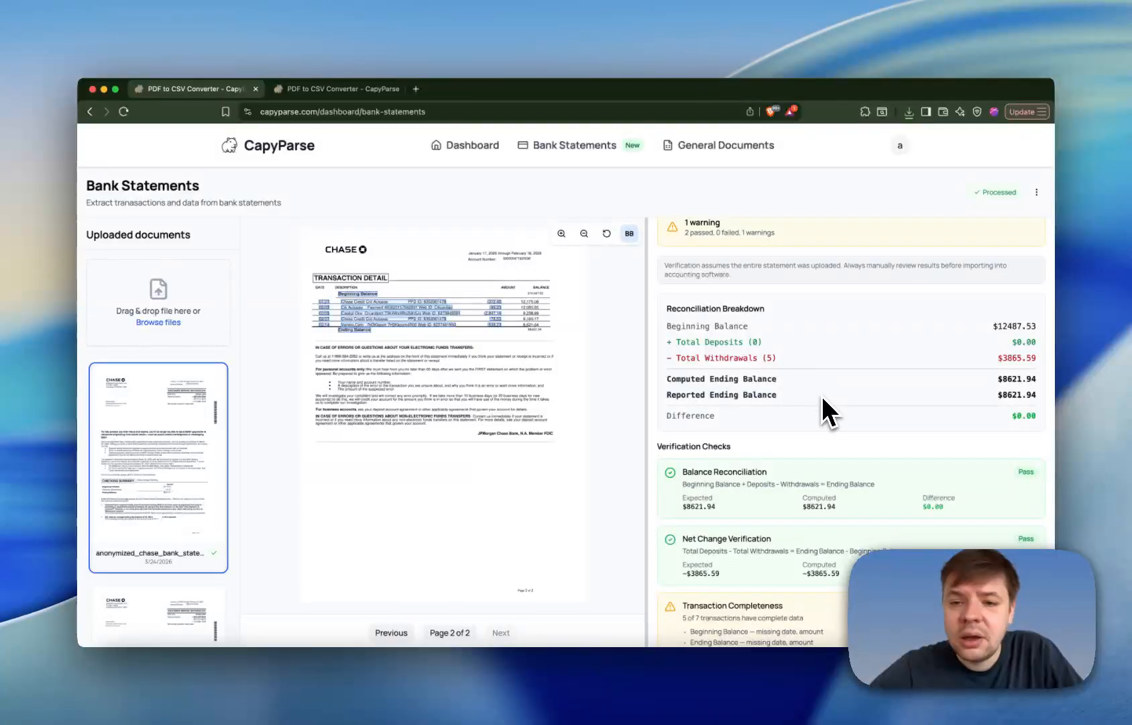
{"action": "scroll", "coordinate": [822, 403], "scroll_direction": "down", "scroll_amount": 1}
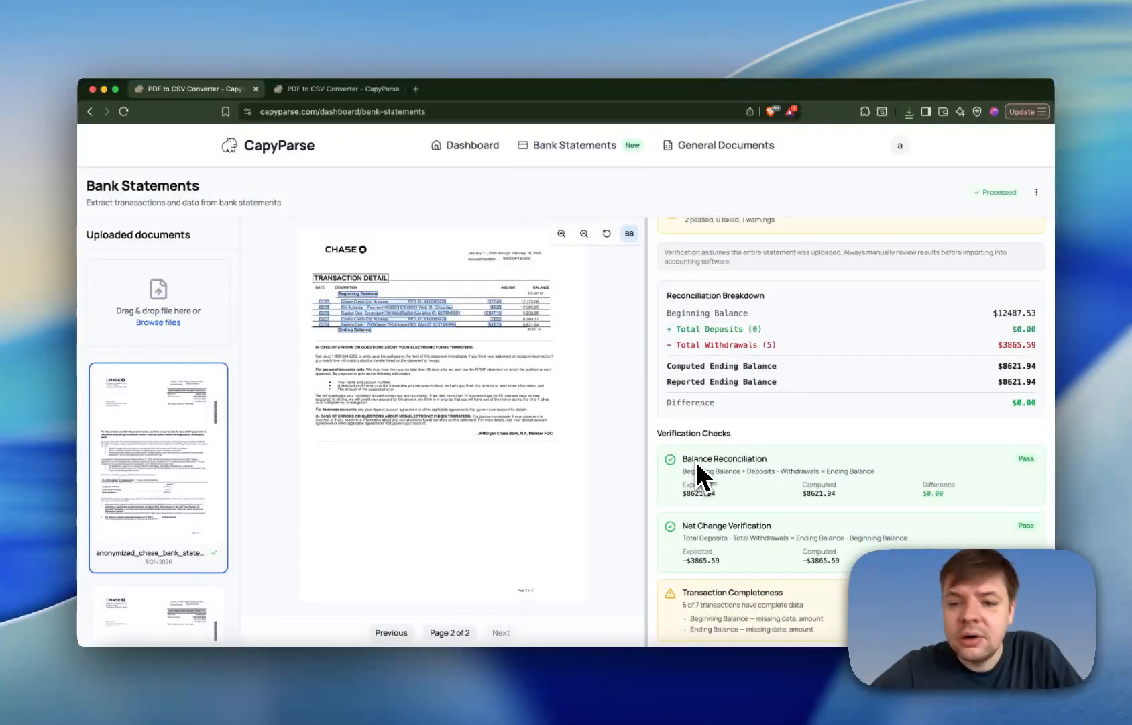
{"action": "scroll", "coordinate": [735, 510], "scroll_direction": "up", "scroll_amount": 3}
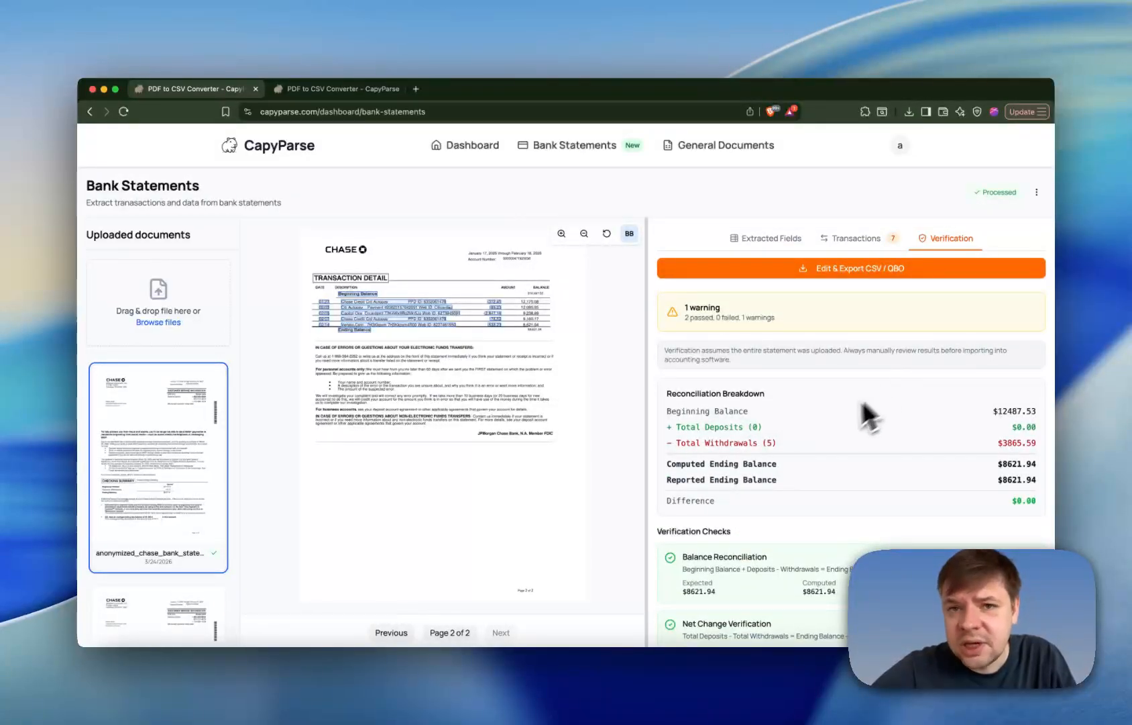
{"action": "scroll", "coordinate": [826, 425], "scroll_direction": "down", "scroll_amount": 3}
{"action": "scroll", "coordinate": [827, 425], "scroll_direction": "up", "scroll_amount": 3}
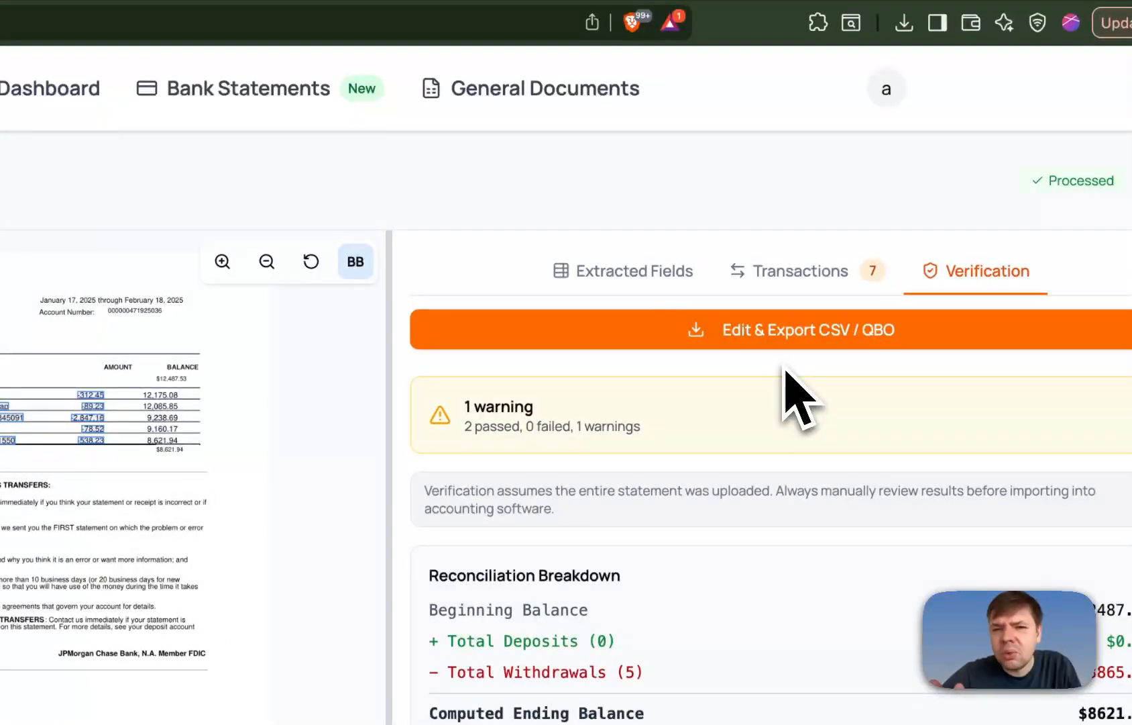
- Open the extracted transactions in the Export Editor and bring up the CSV export options
{"action": "left_click", "coordinate": [785, 336]}
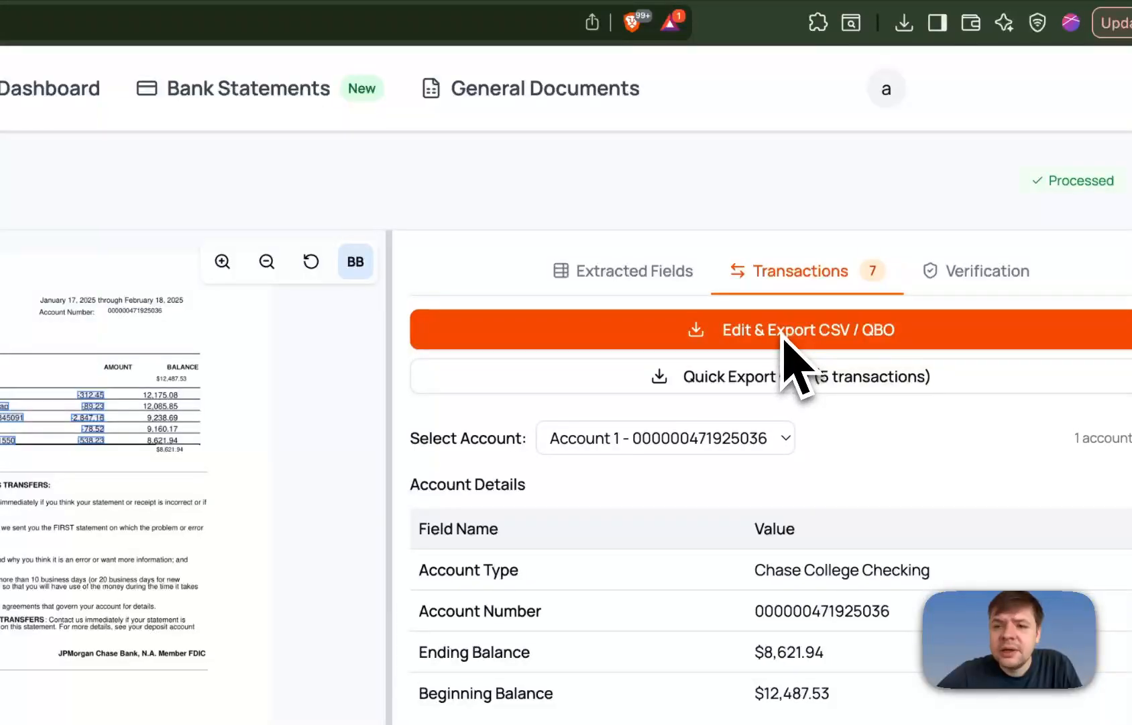
{"action": "left_click", "coordinate": [786, 339]}
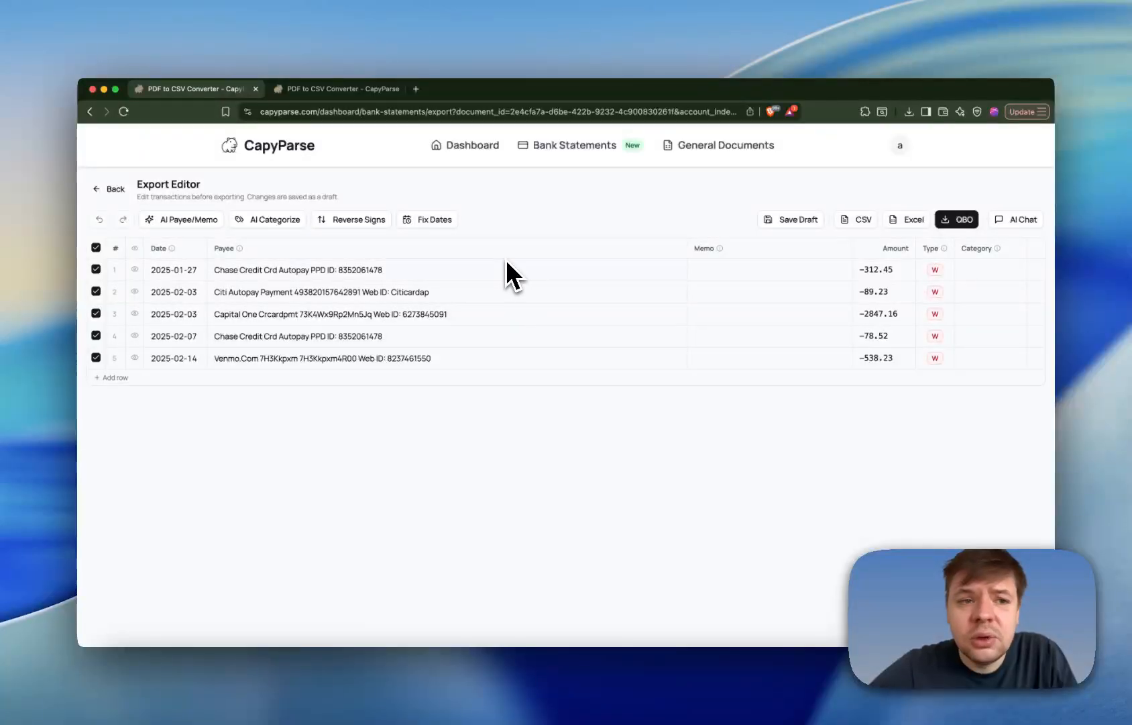
{"action": "left_click", "coordinate": [856, 221]}
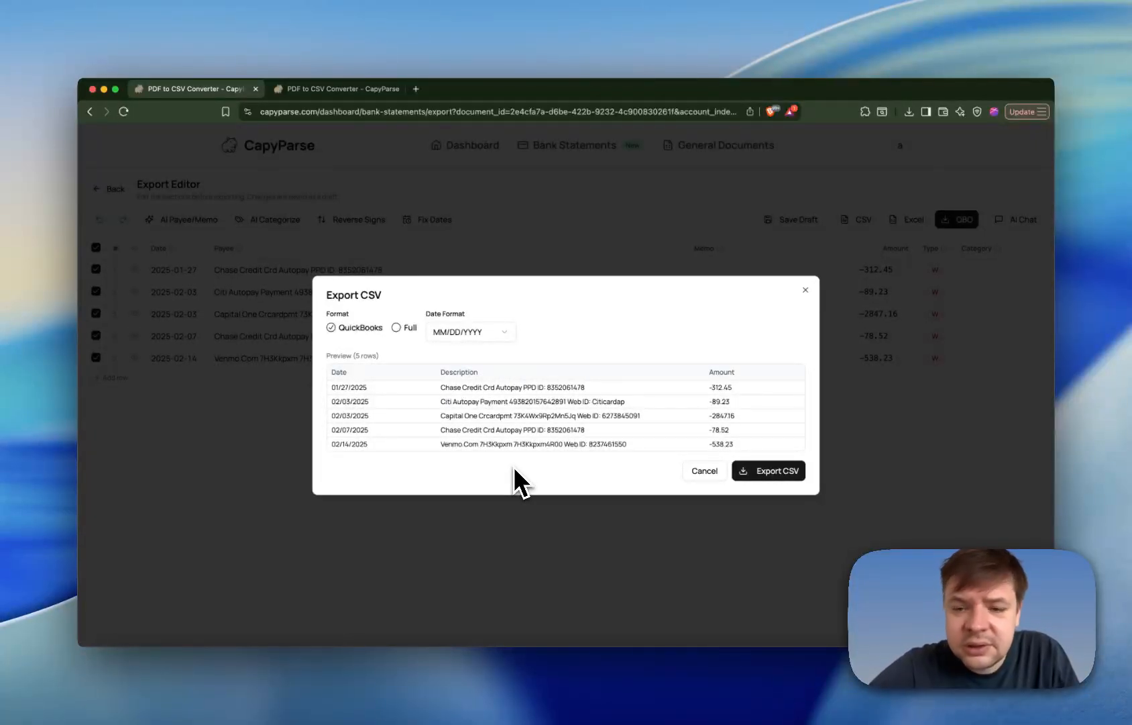
- Try the DD/MM/YYYY date format for the CSV export and switch back to MM/DD/YYYY
{"action": "left_click", "coordinate": [441, 338]}
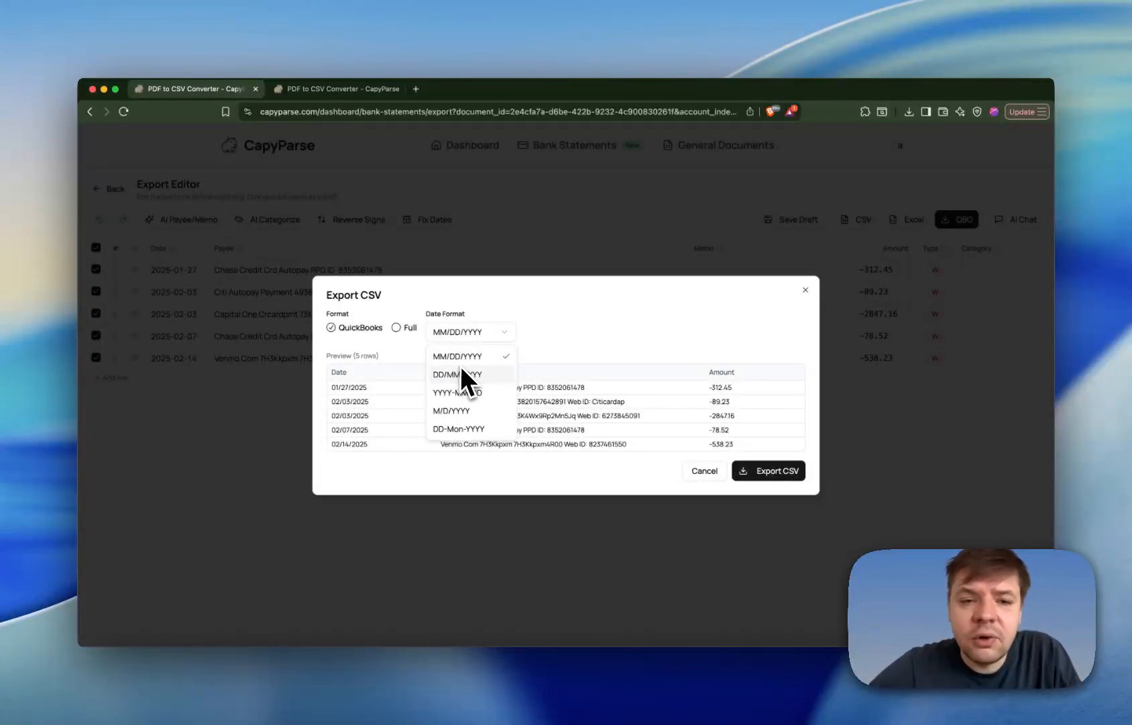
{"action": "left_click", "coordinate": [461, 374]}
{"action": "left_click", "coordinate": [479, 330]}
{"action": "left_click", "coordinate": [461, 354]}
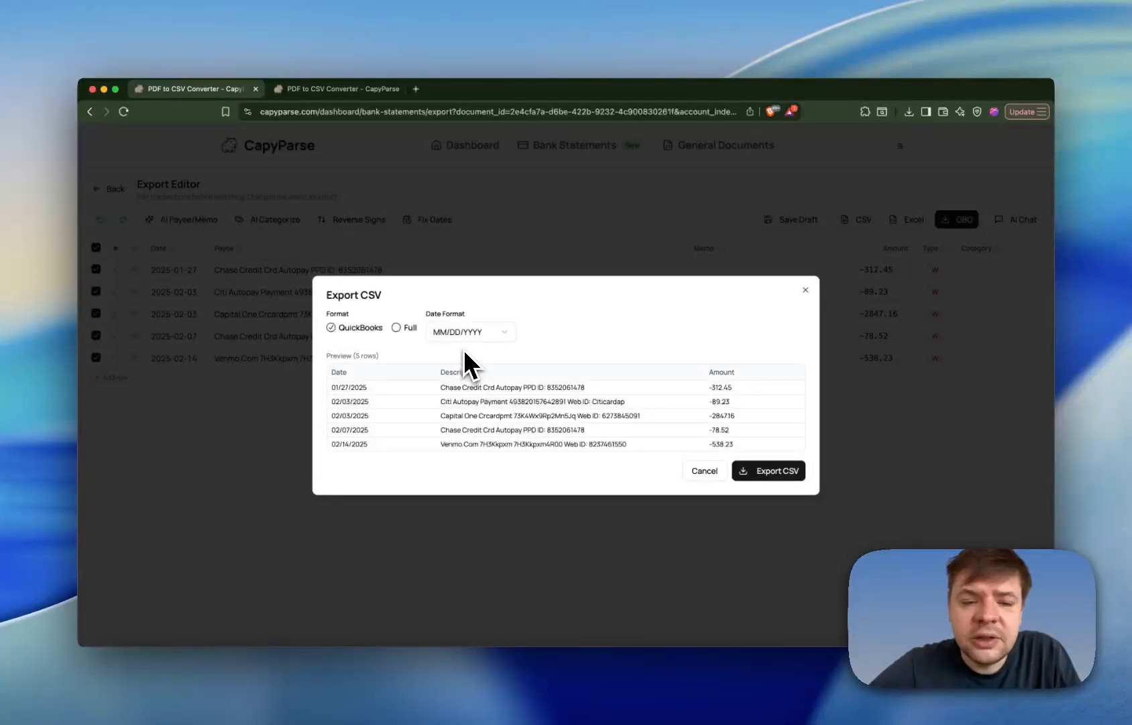
- Preview the Full CSV format with Debit / Credit amounts and Combined description columns, and close the dialog without exporting
{"action": "left_click", "coordinate": [408, 328]}
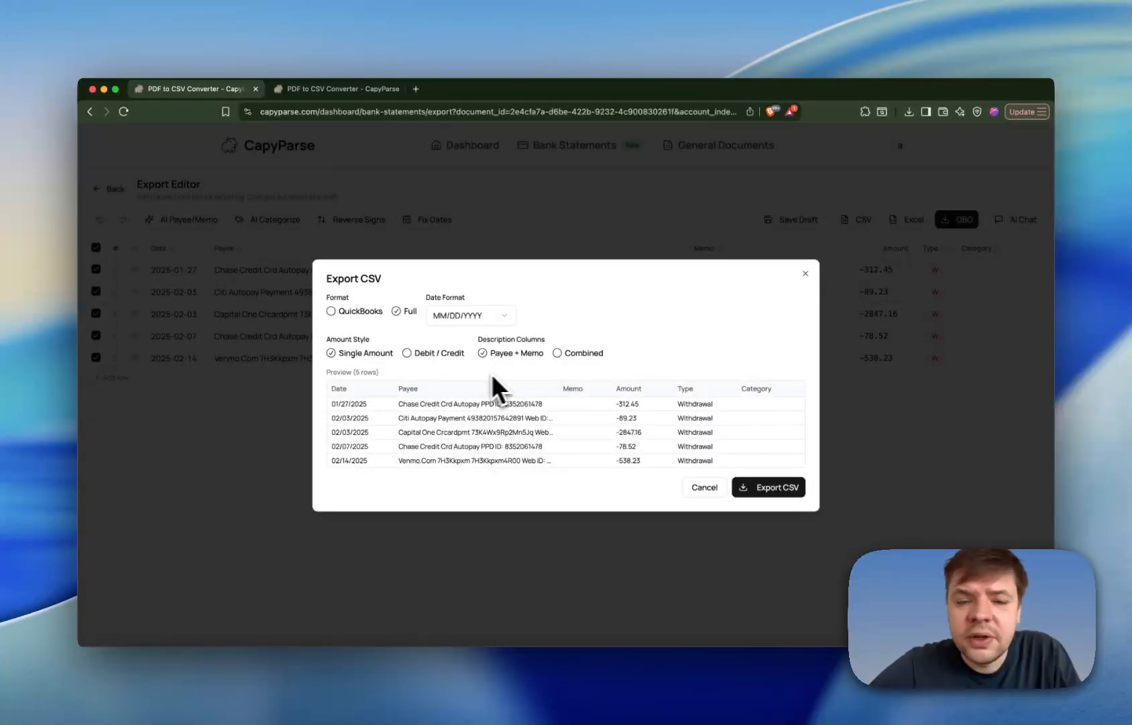
{"action": "left_click", "coordinate": [437, 354]}
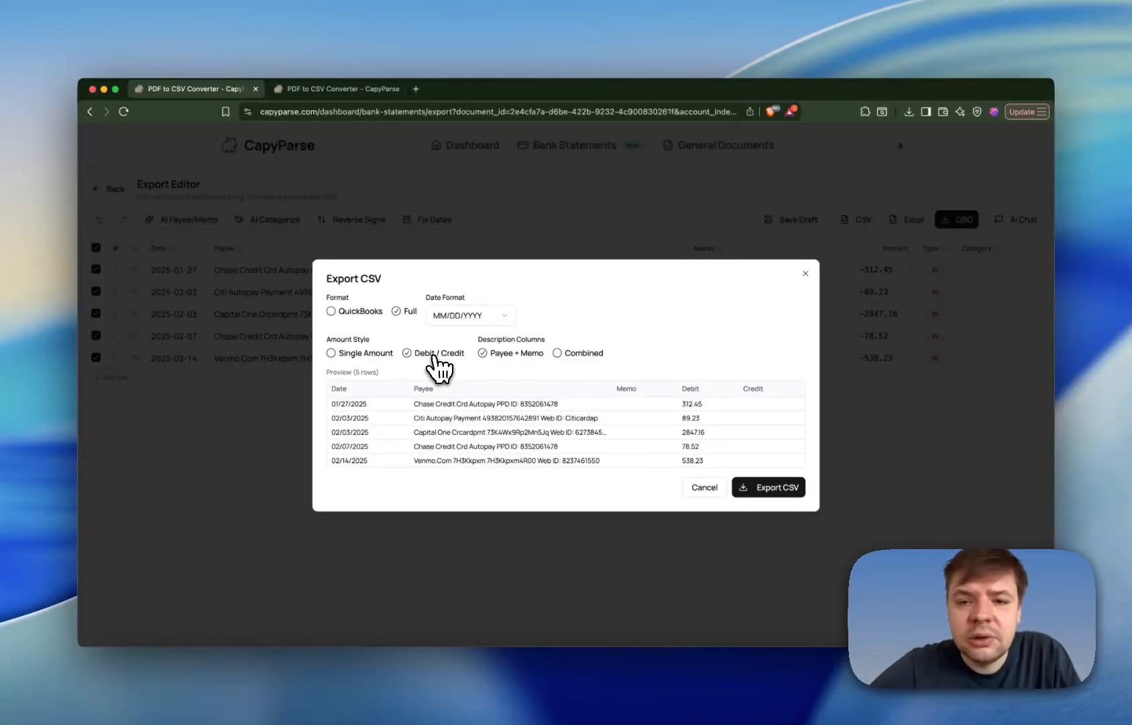
{"action": "left_click", "coordinate": [369, 355]}
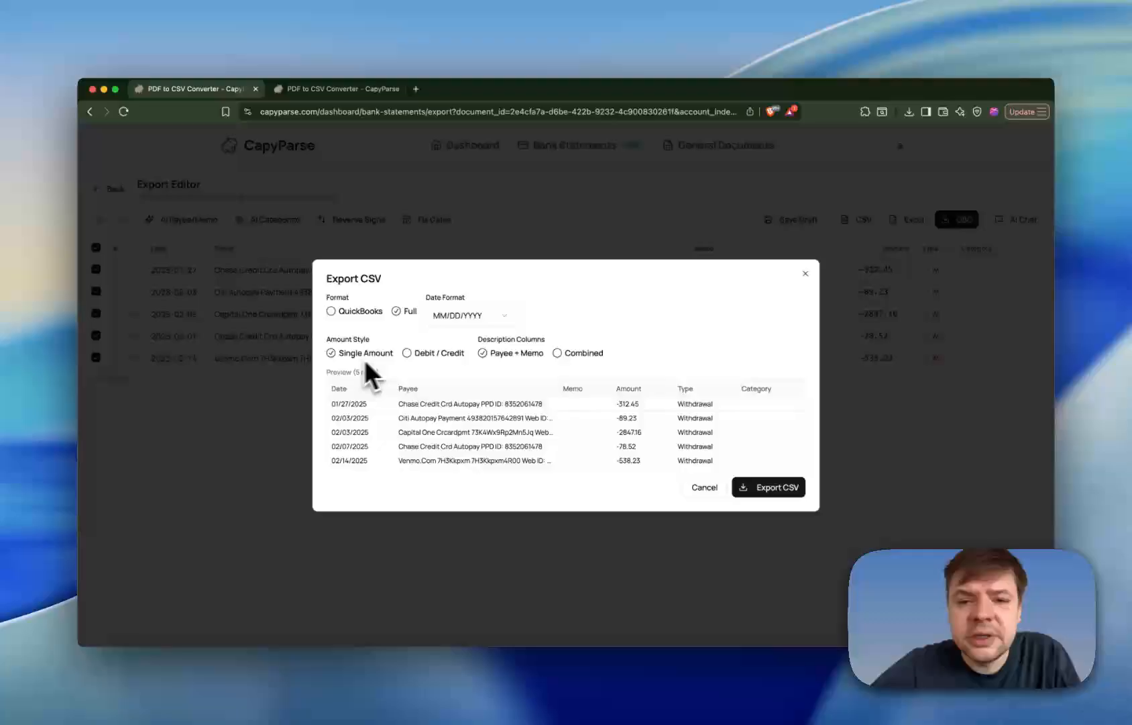
{"action": "left_click", "coordinate": [581, 354]}
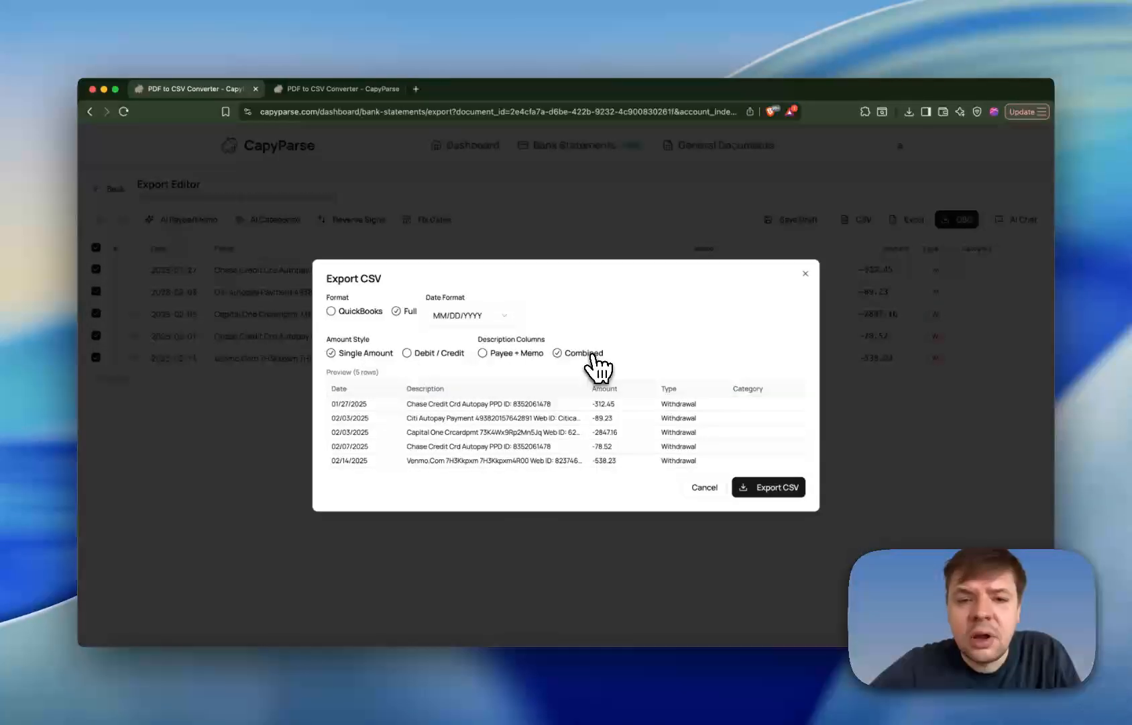
{"action": "left_click", "coordinate": [525, 354]}
{"action": "left_click", "coordinate": [806, 273]}
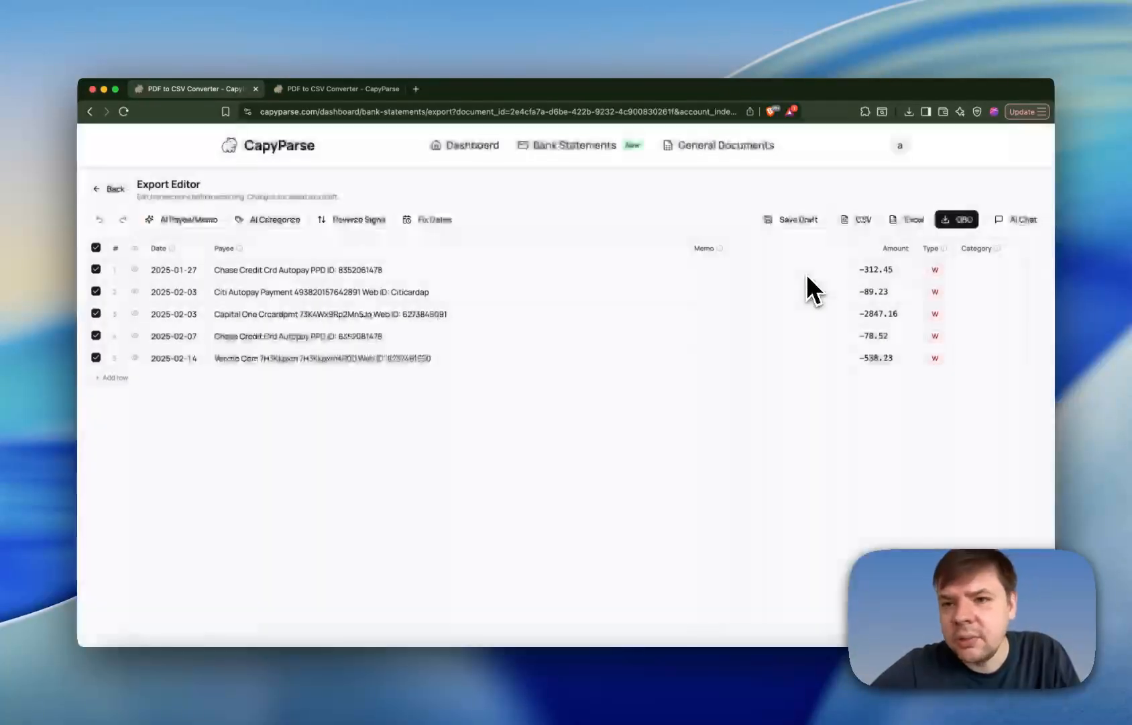
- Open the QBO export options and try Reverse Signs on the transaction preview, leaving it switched off
{"action": "left_click", "coordinate": [958, 219]}
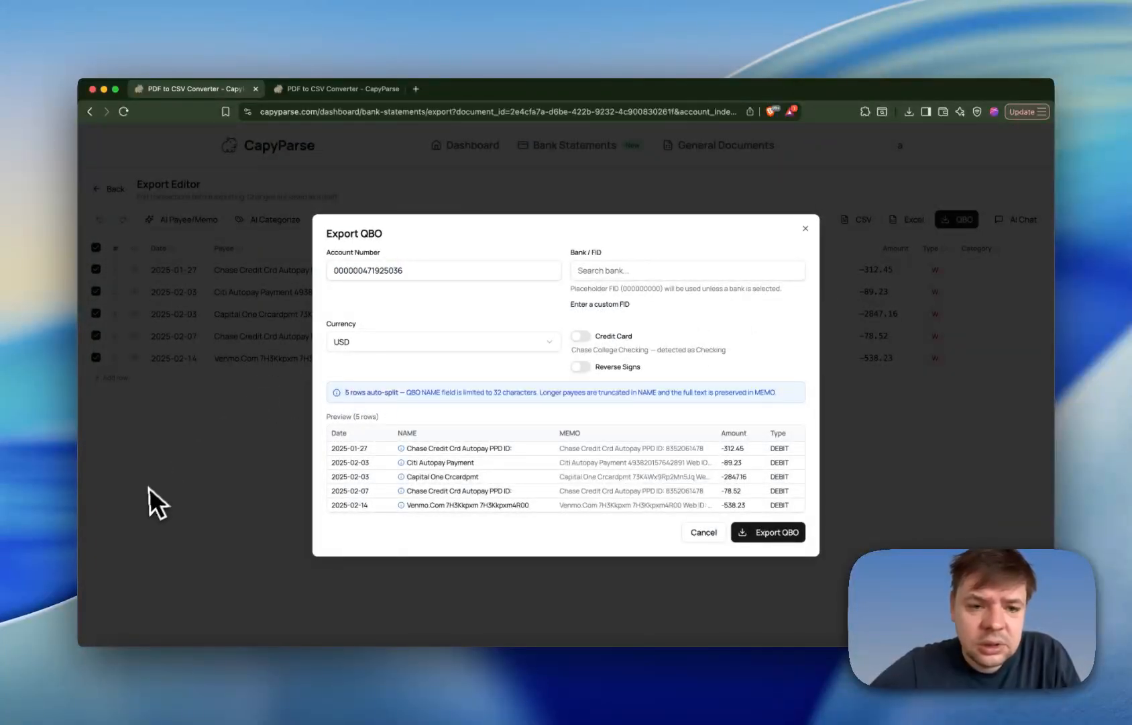
{"action": "left_click", "coordinate": [587, 335]}
{"action": "left_click", "coordinate": [586, 368]}
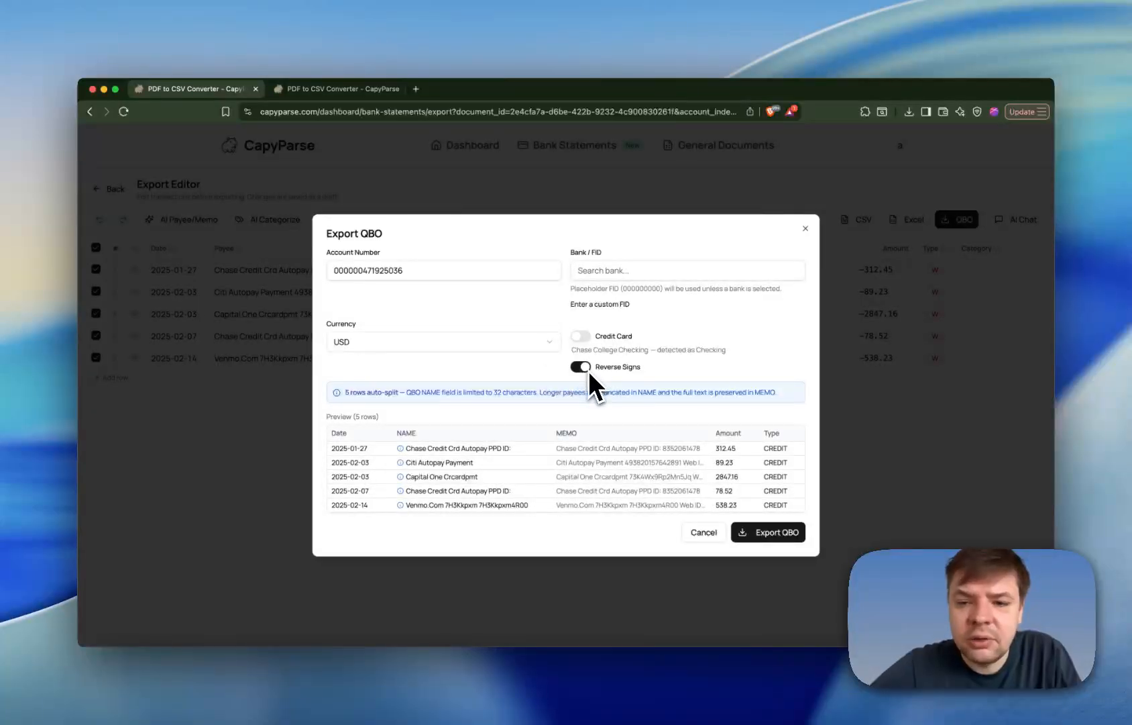
{"action": "left_click", "coordinate": [588, 371]}
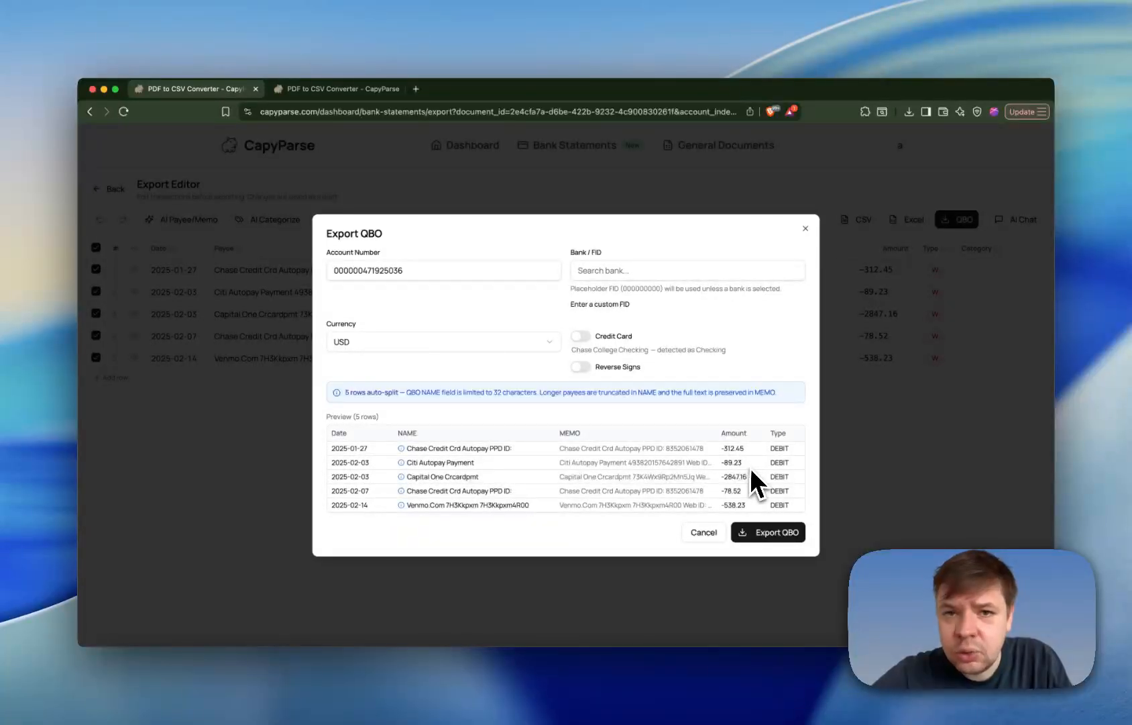
- Close the QBO export options without exporting
{"action": "left_click", "coordinate": [806, 229]}
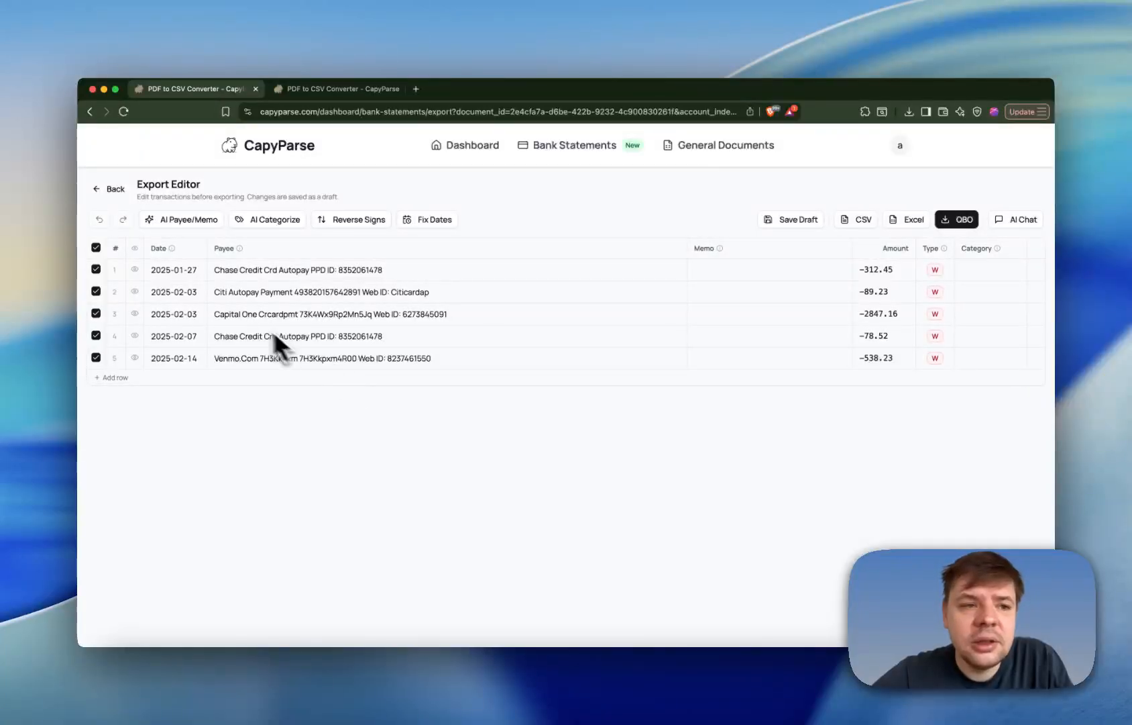
{"action": "mouse_move", "coordinate": [134, 269]}
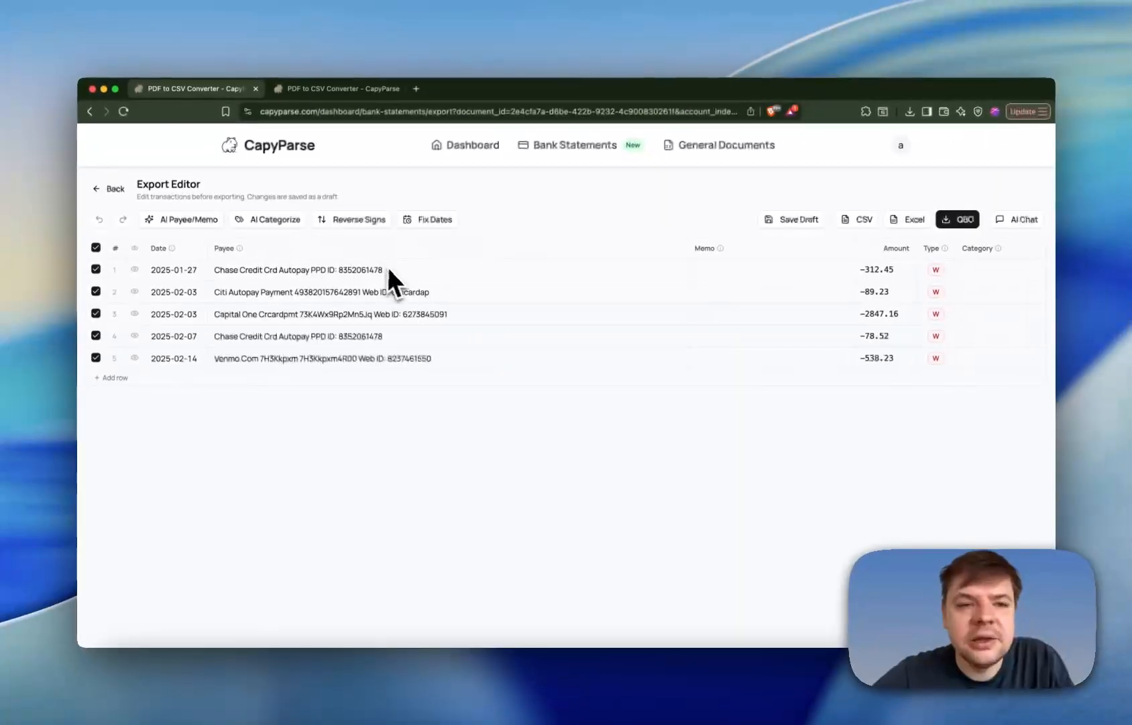
- Set the category of the first transaction to "Credit Card Payment"
{"action": "left_click", "coordinate": [976, 271]}
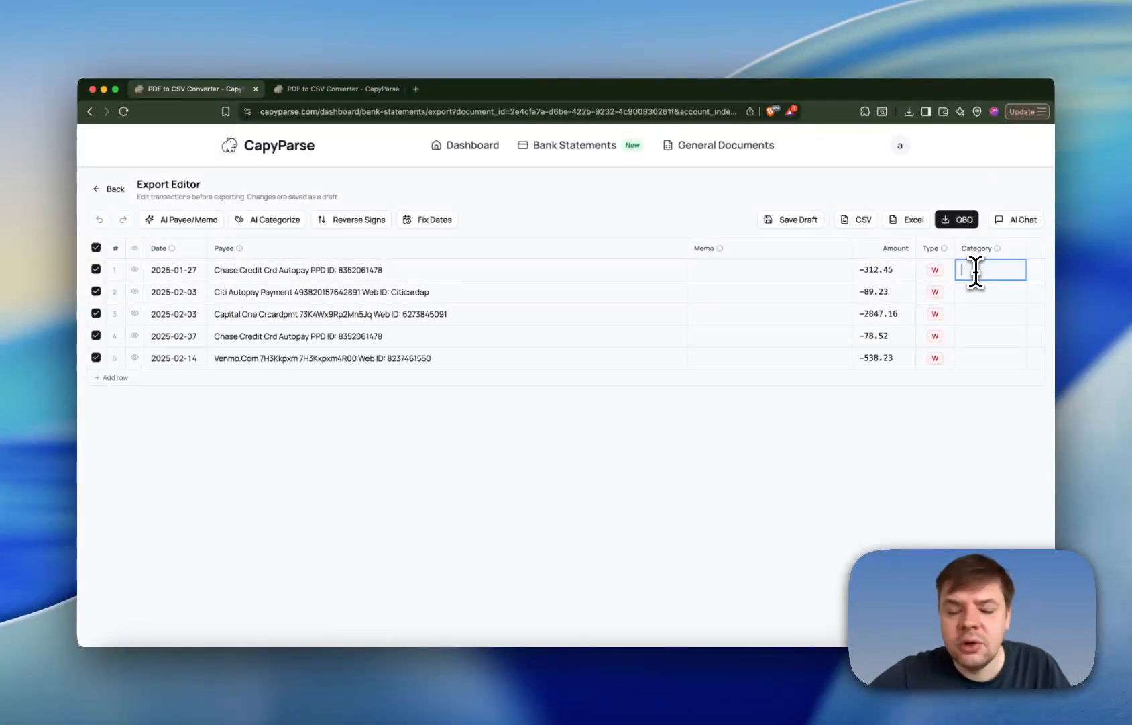
{"action": "type", "text": "Cr"}
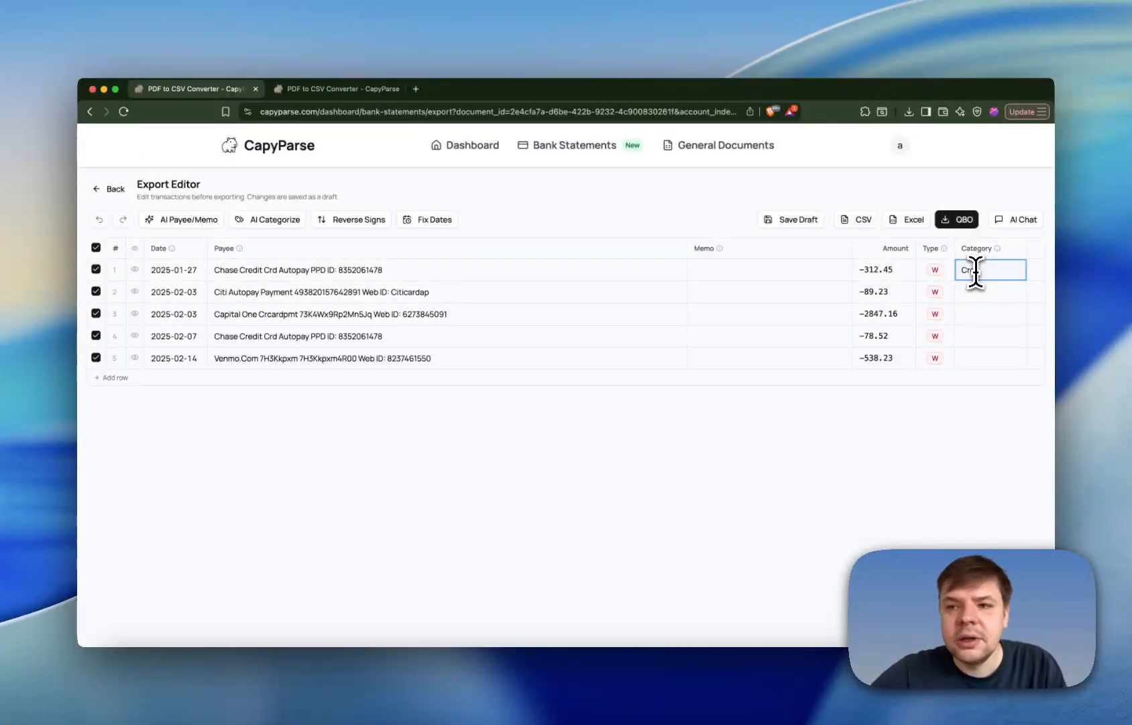
{"action": "type", "text": "edit Card Payment"}
{"action": "key", "text": "Return"}
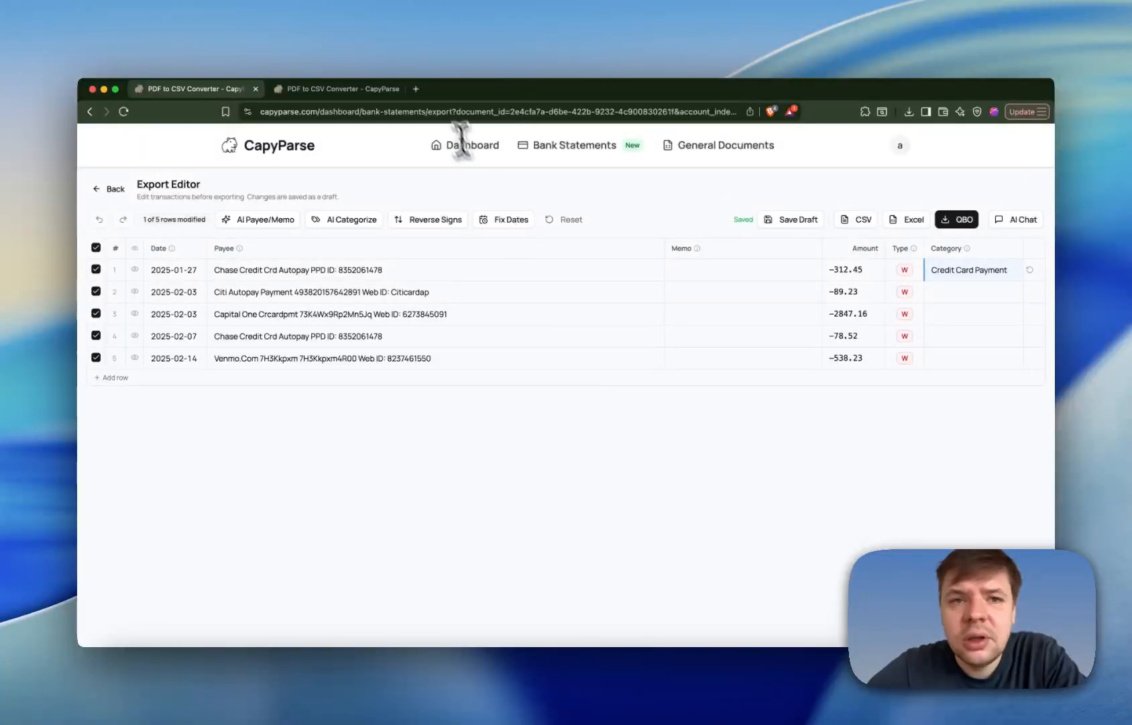
- Reset the category edit, and try Reverse Signs on all transactions before restoring the original signs
{"action": "key", "text": "super+r"}
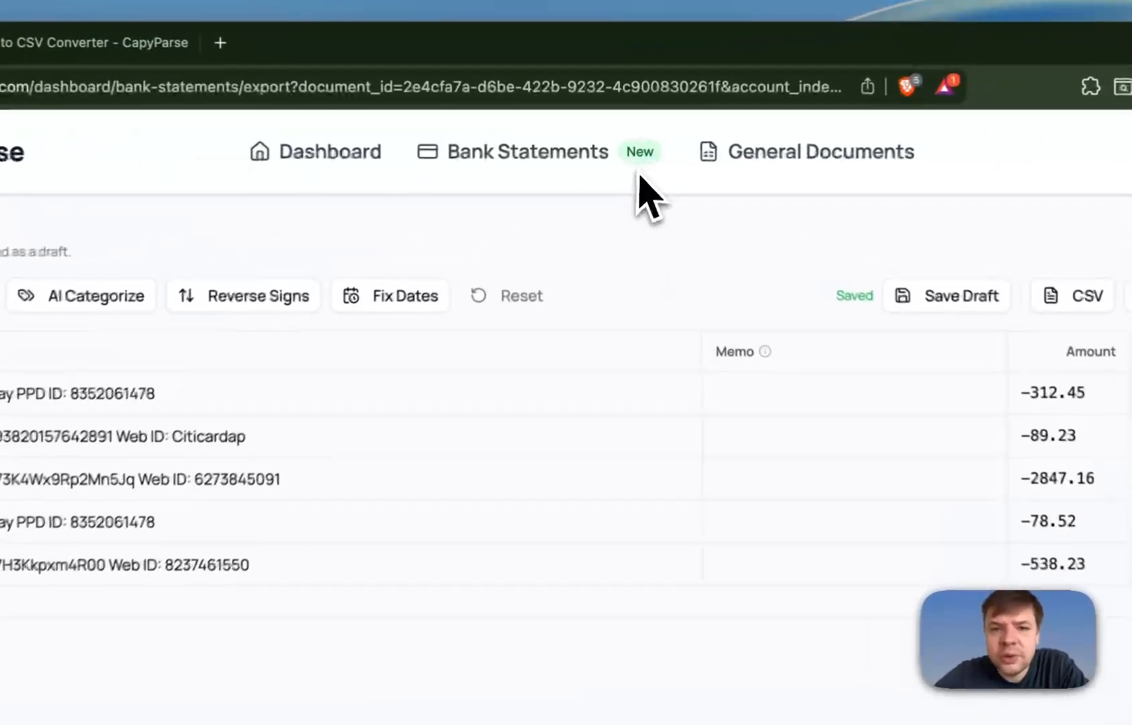
{"action": "left_click", "coordinate": [508, 300]}
{"action": "left_click", "coordinate": [617, 299]}
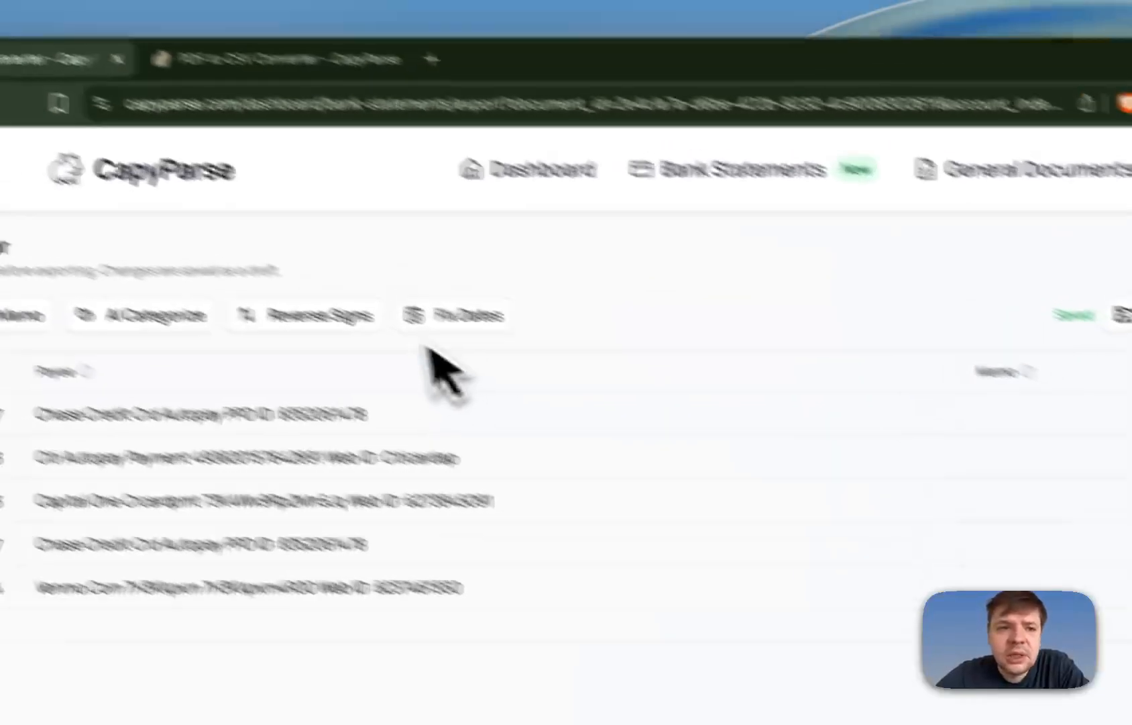
{"action": "left_click", "coordinate": [362, 346]}
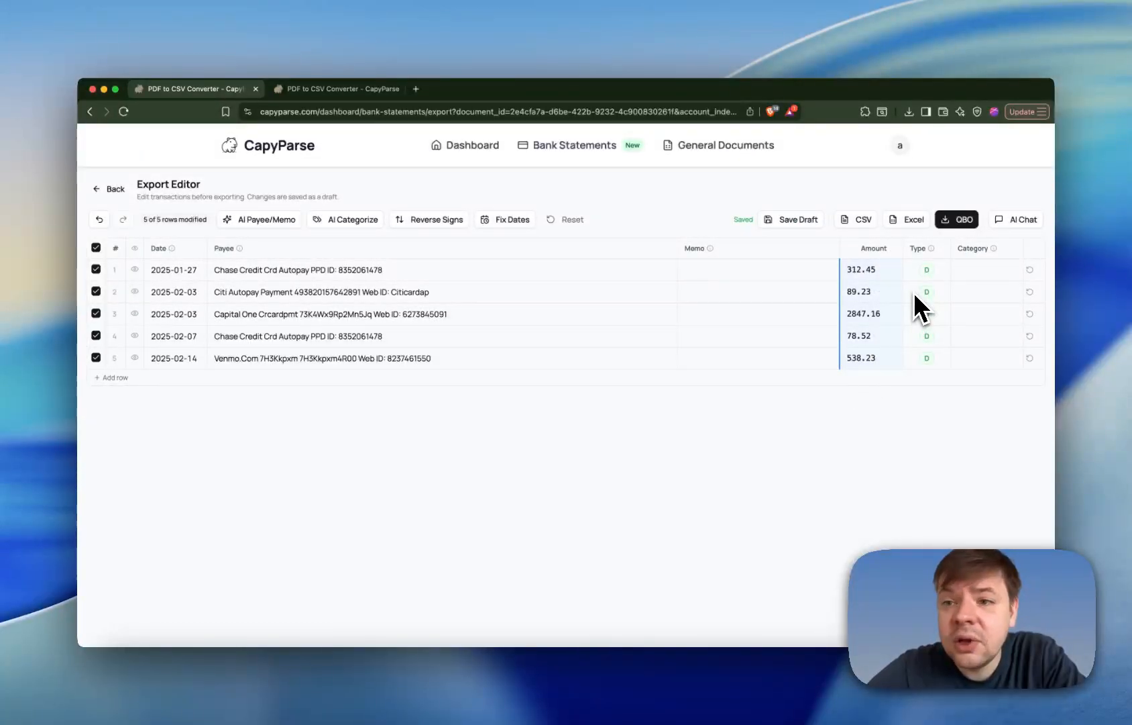
{"action": "left_click", "coordinate": [433, 222]}
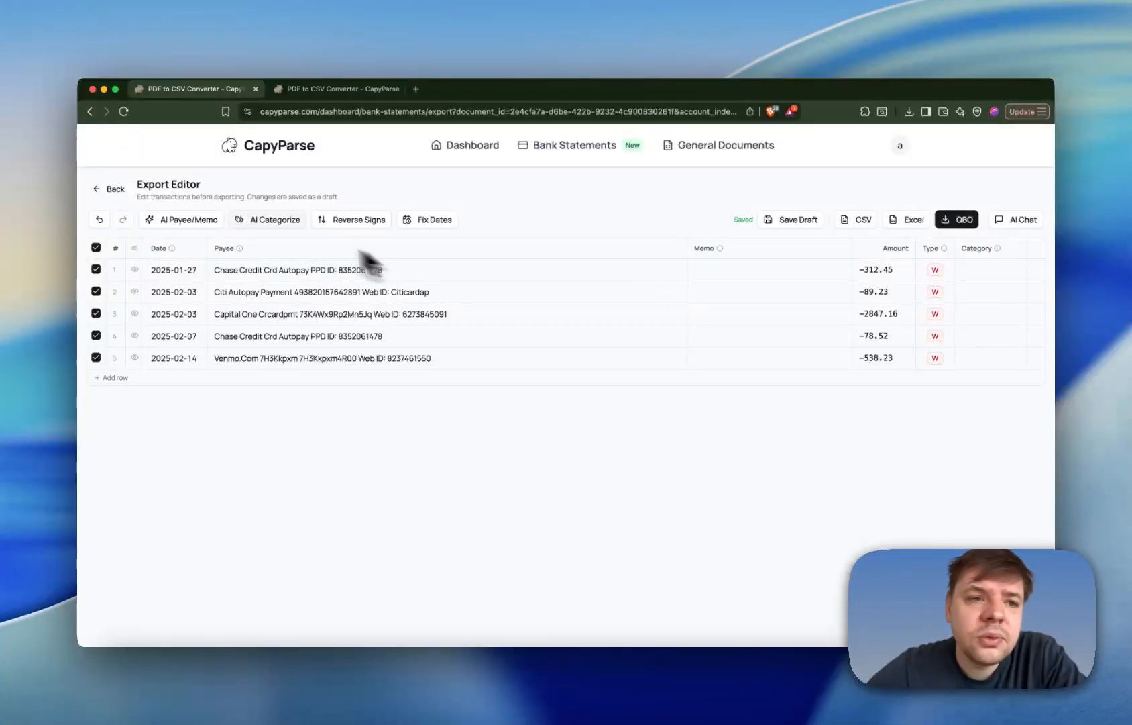
- Run AI Payee/Memo in Aggressive mode to generate clean payee names and keep the full descriptions in the memo
{"action": "left_click", "coordinate": [196, 220]}
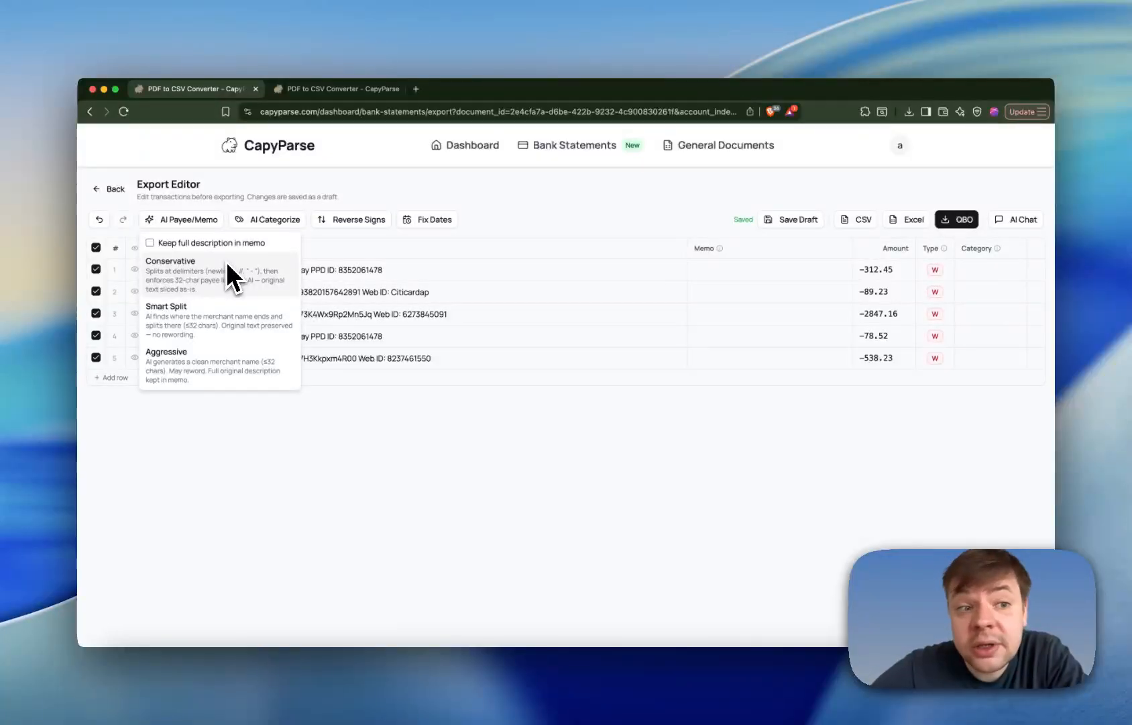
{"action": "left_click", "coordinate": [215, 366]}
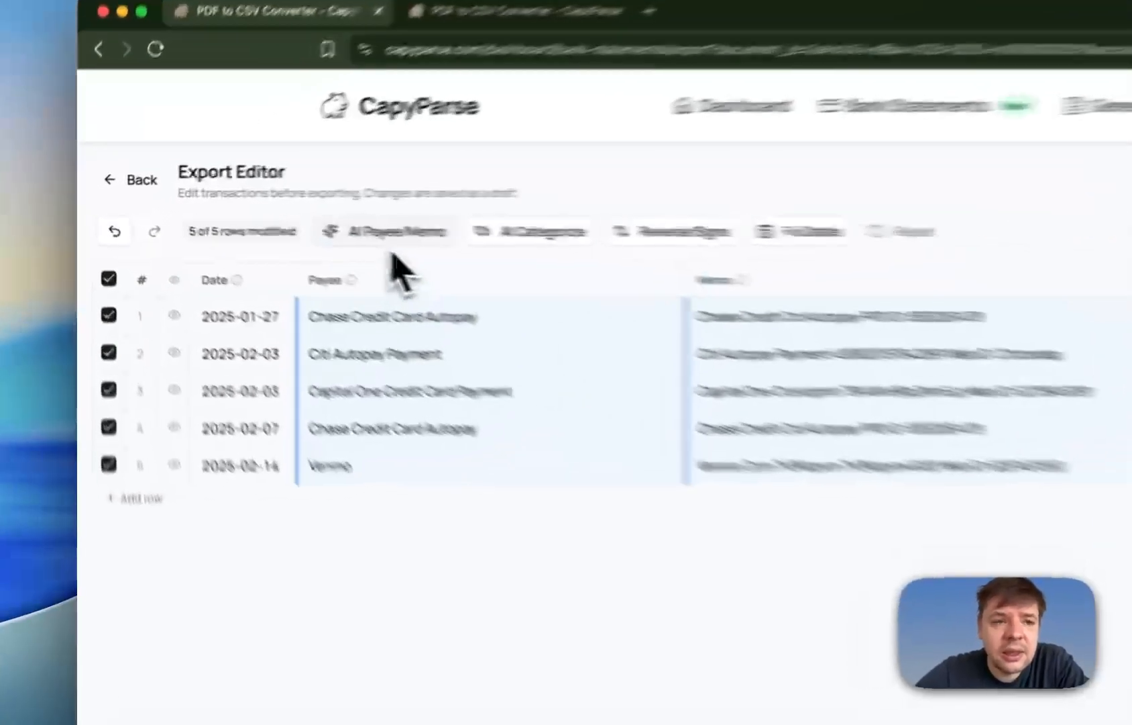
{"action": "left_click", "coordinate": [263, 220]}
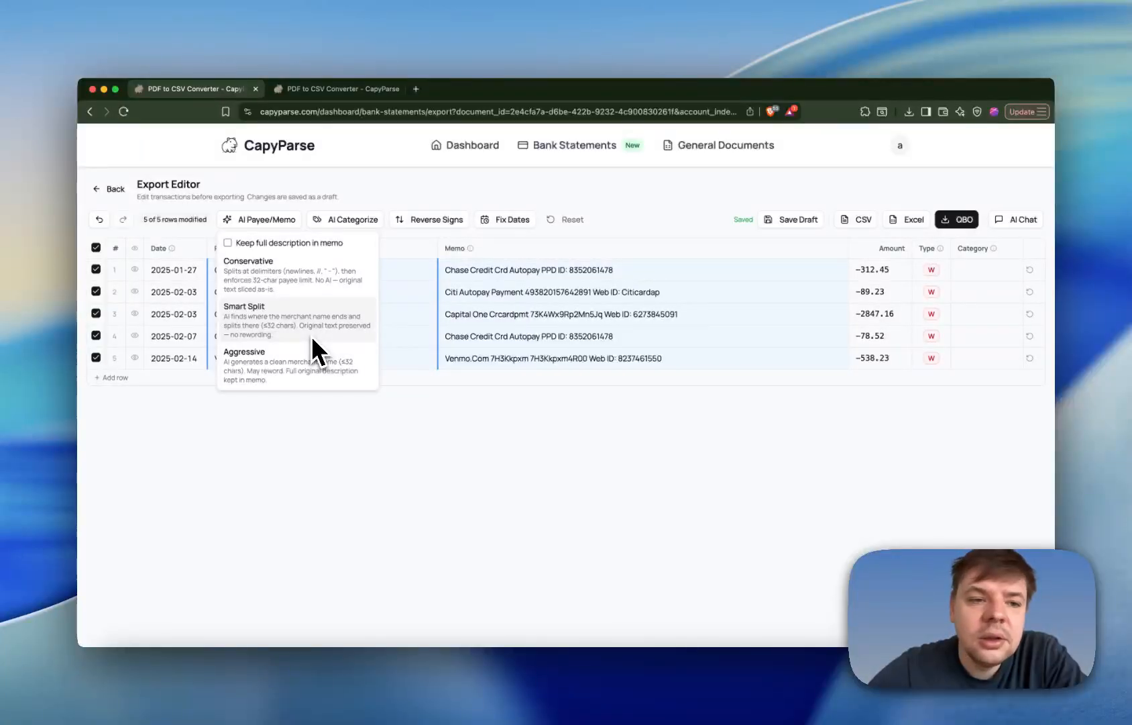
{"action": "left_click", "coordinate": [310, 367]}
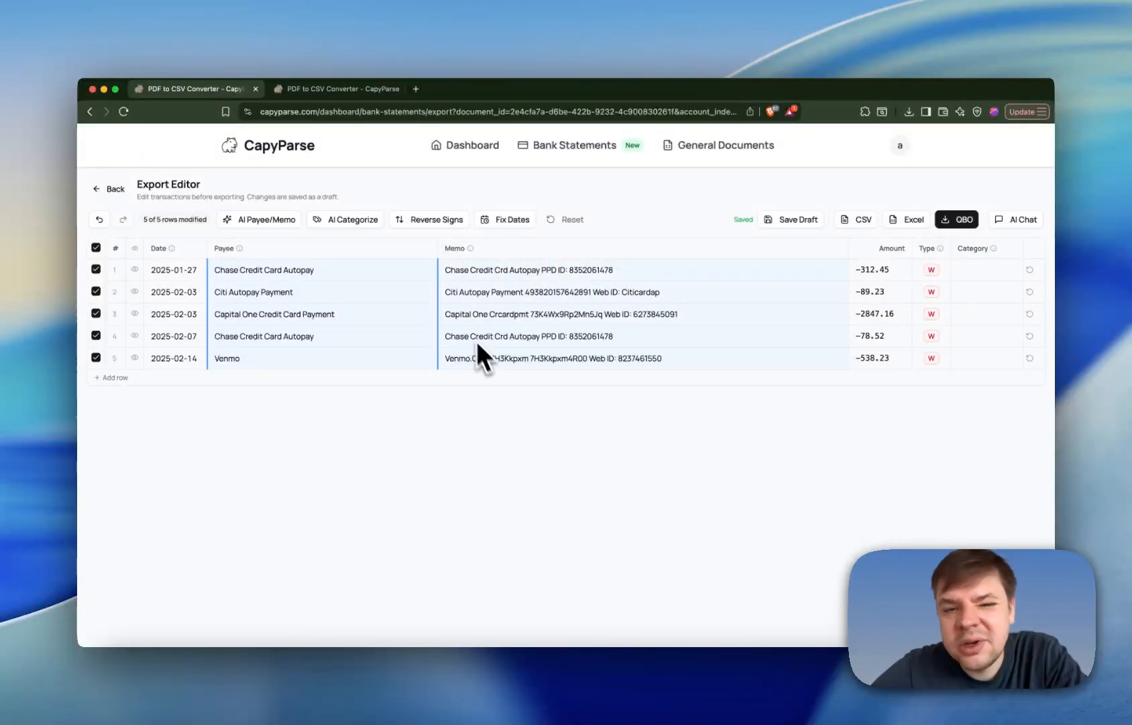
- Remove "Venmo.Com" from the start of the Venmo transaction's memo
{"action": "double_click", "coordinate": [488, 359]}
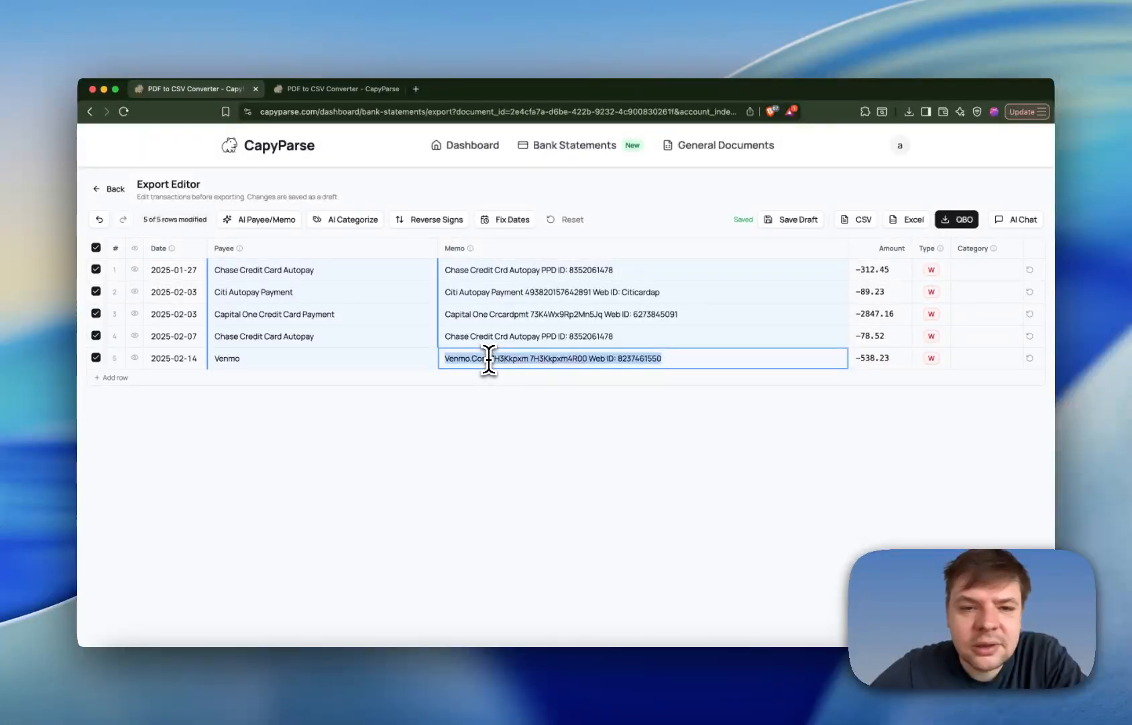
{"action": "left_click", "coordinate": [488, 357]}
{"action": "key", "text": "super+BackSpace"}
{"action": "key", "text": "Return"}
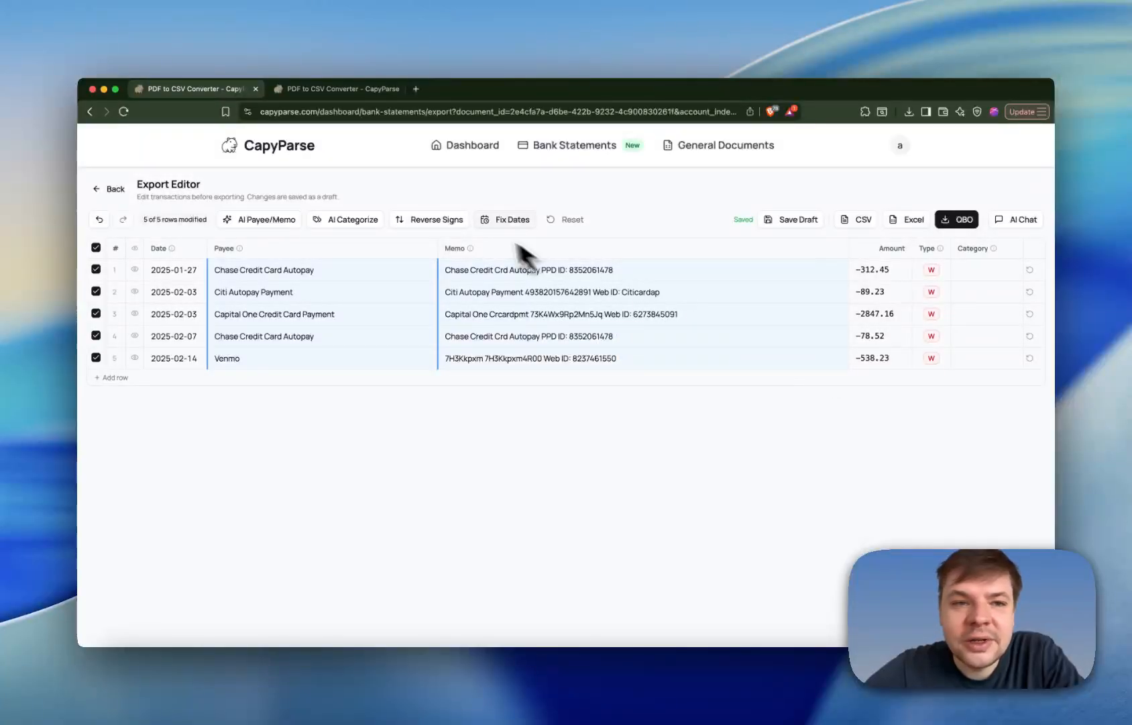
- Open and cancel the custom category list for AI Categorize, and choose the QuickBooks Categories option instead
{"action": "left_click", "coordinate": [330, 218]}
{"action": "left_click", "coordinate": [378, 271]}
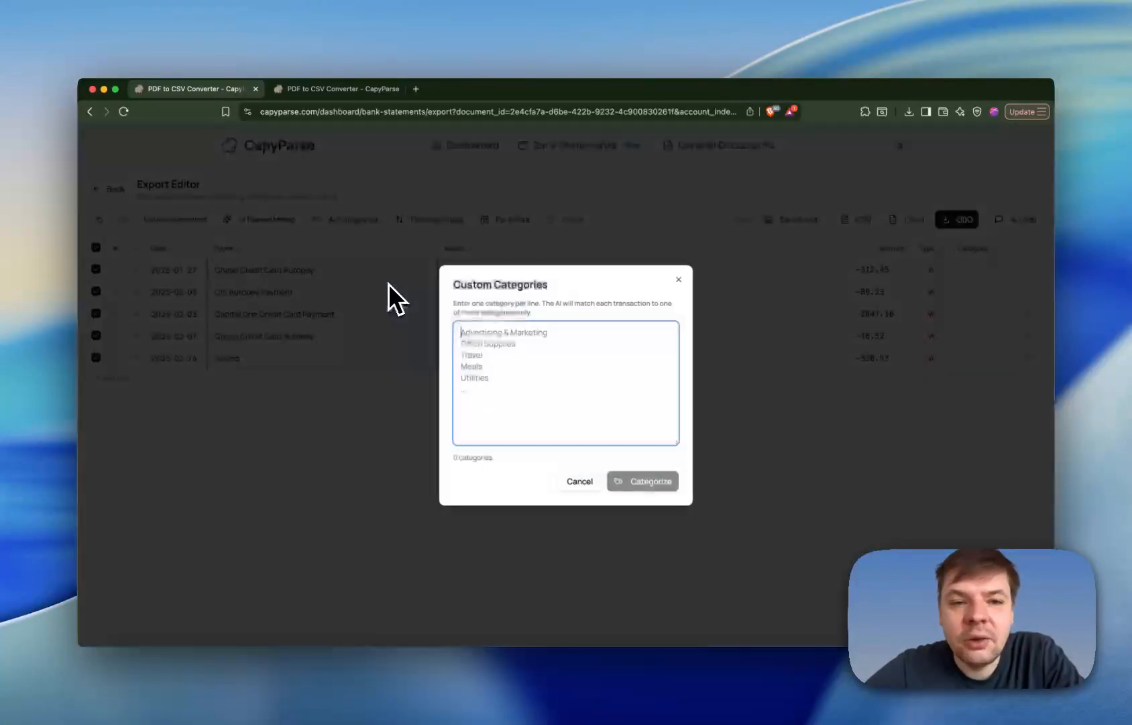
{"action": "left_click", "coordinate": [581, 482]}
{"action": "left_click", "coordinate": [368, 219]}
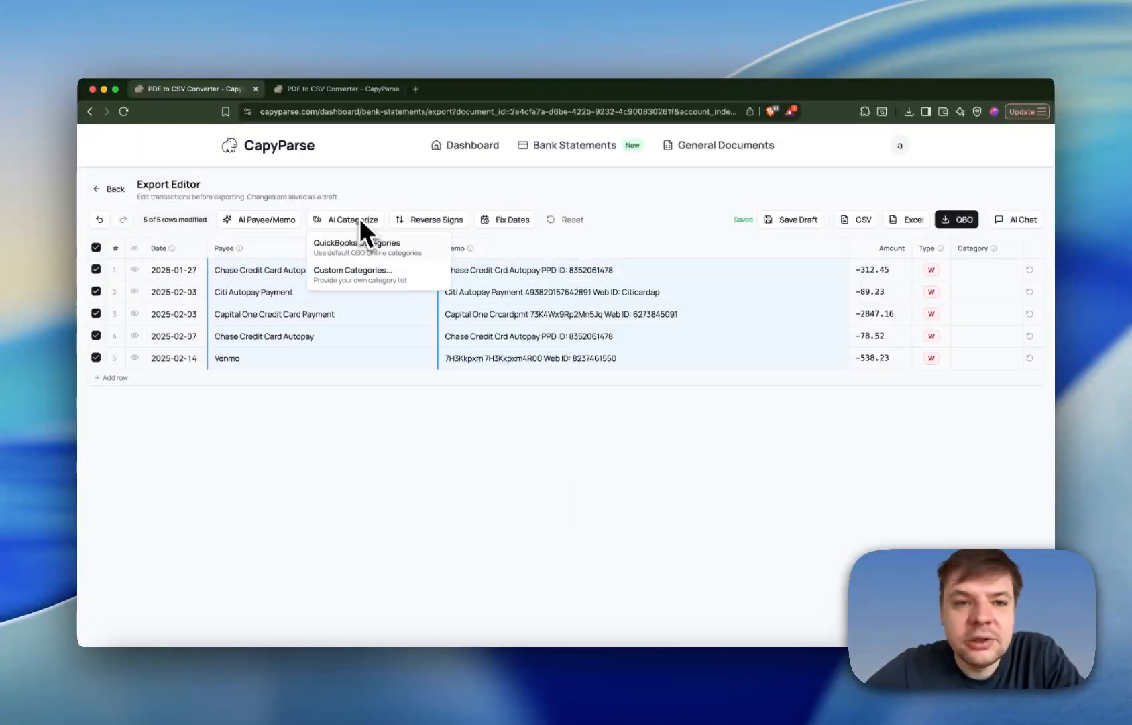
{"action": "left_click", "coordinate": [373, 252]}
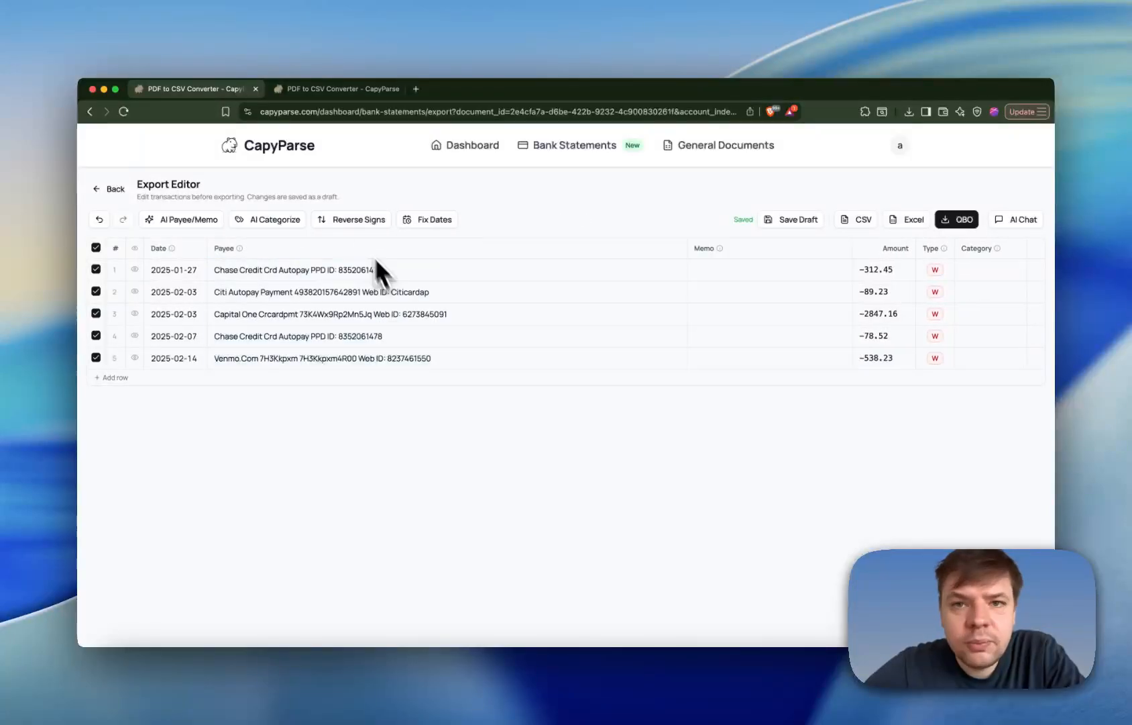
- Deselect the first two transactions and look over the AI Categorize options for the remaining three
{"action": "left_click", "coordinate": [96, 269]}
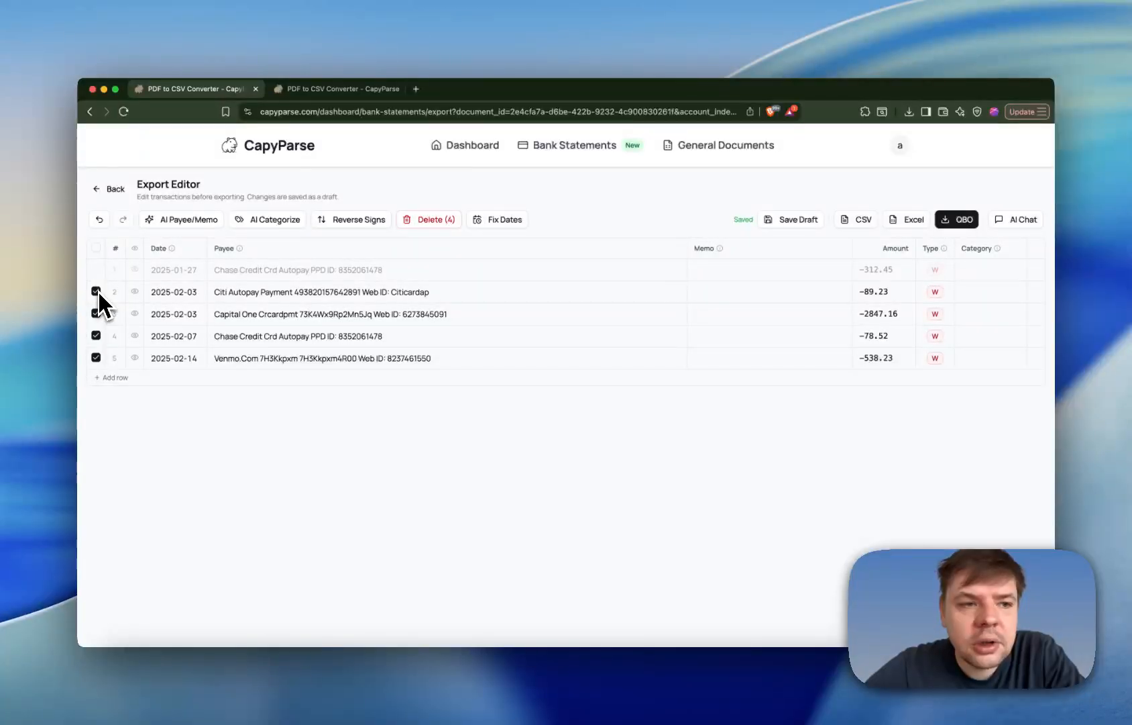
{"action": "left_click", "coordinate": [96, 291]}
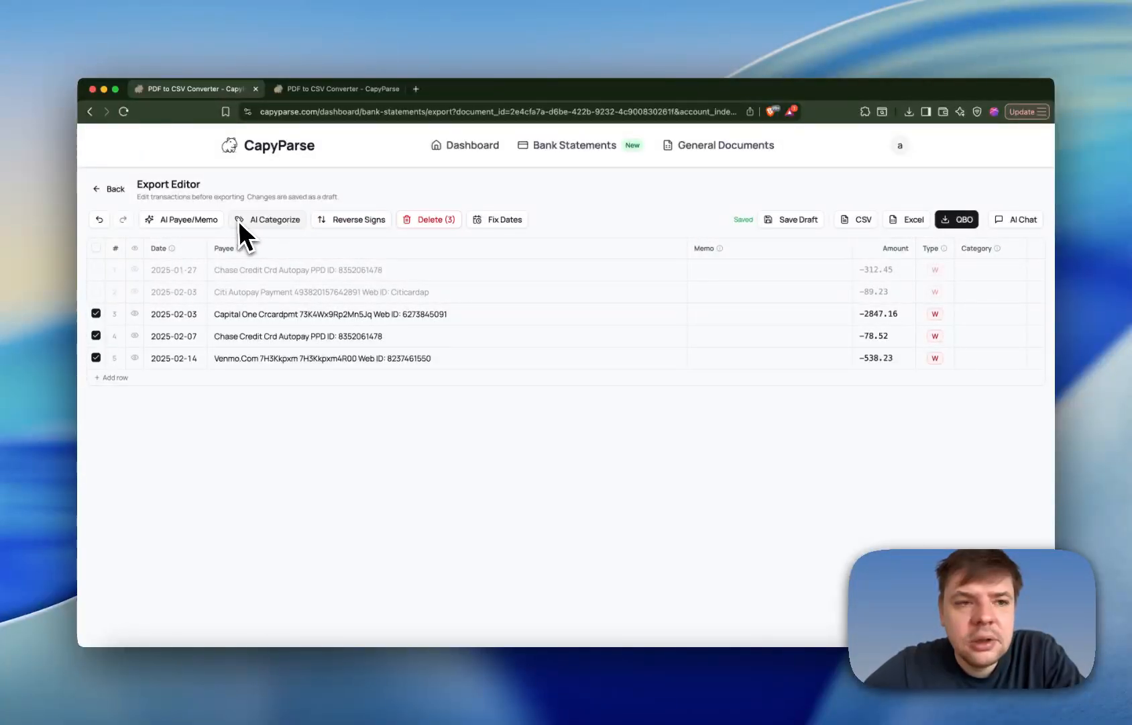
{"action": "left_click", "coordinate": [293, 219]}
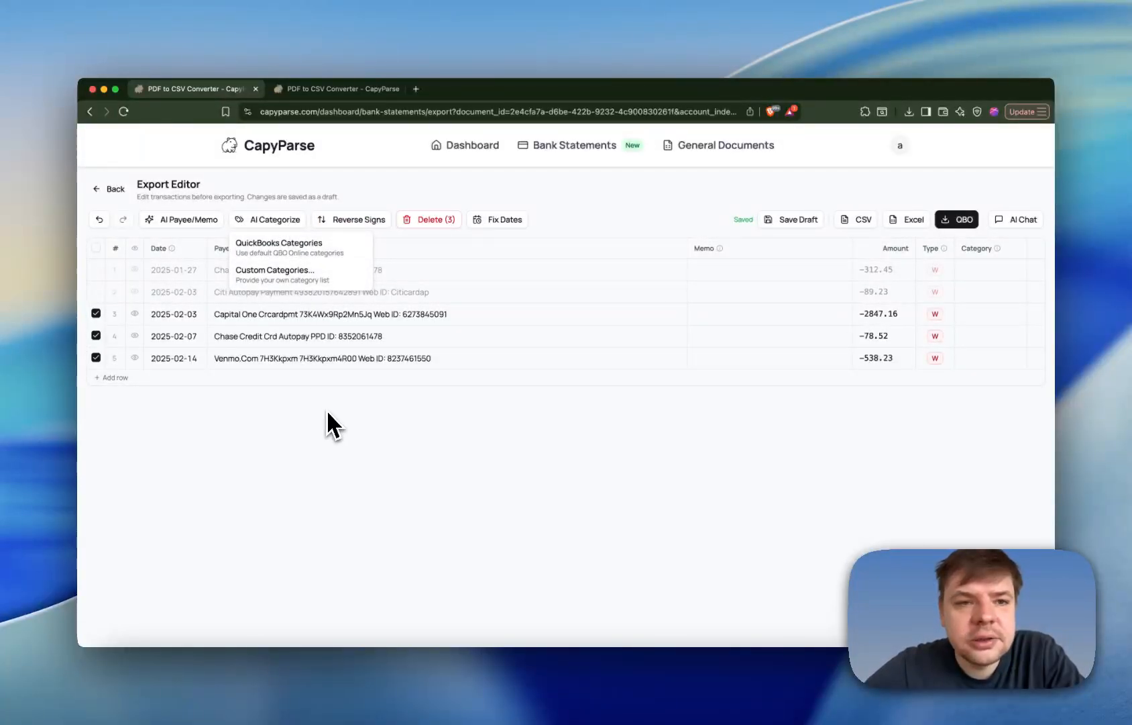
- Try Reverse Signs on the three selected transactions and switch their amounts back to withdrawals
{"action": "left_click", "coordinate": [361, 220]}
{"action": "left_click", "coordinate": [361, 221]}
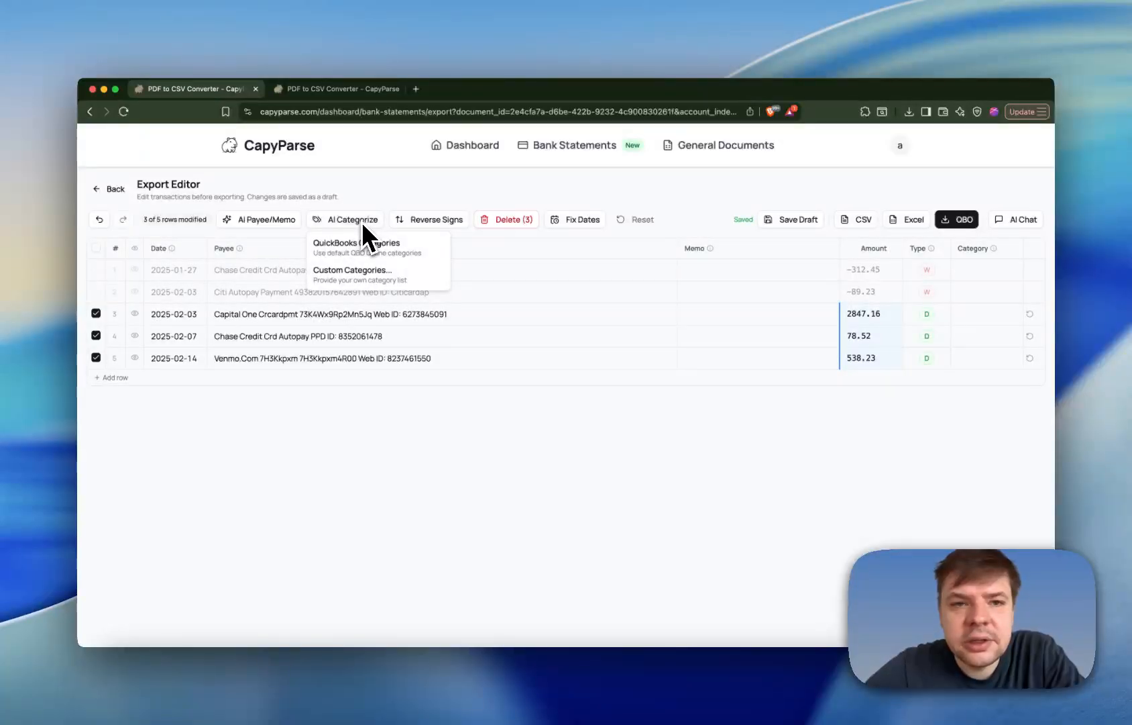
{"action": "left_click", "coordinate": [435, 222]}
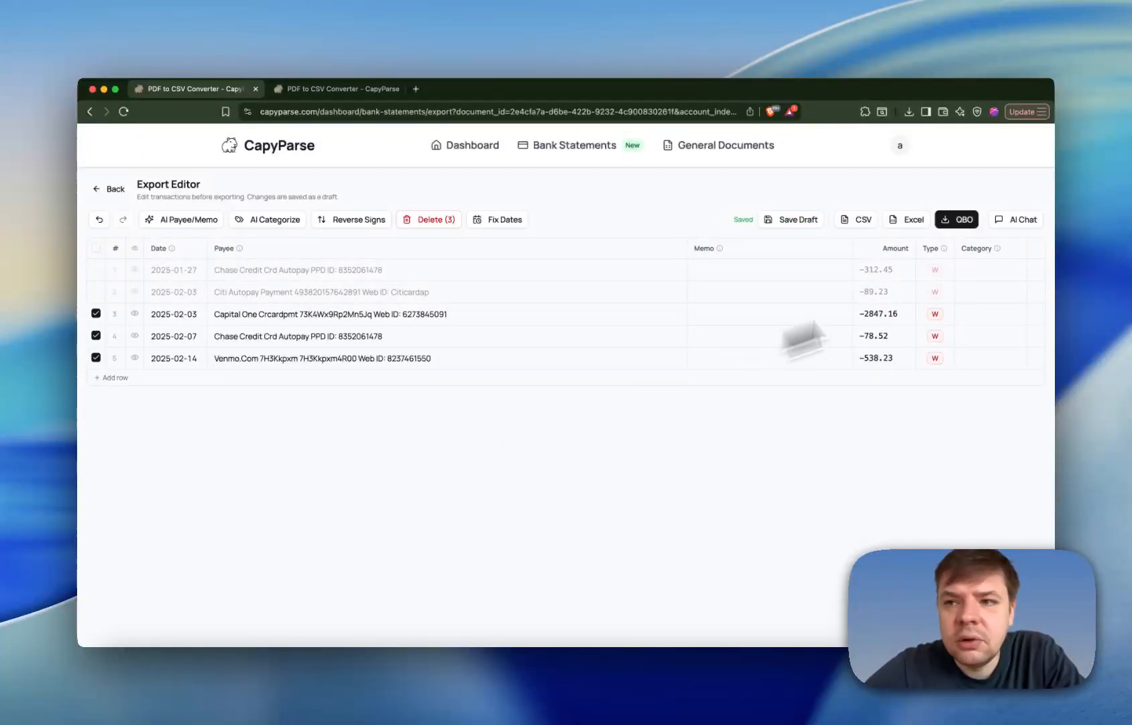
- Open the AI chat and send the instruction "change all of the years to 2024" for the three selected rows
{"action": "left_click", "coordinate": [1020, 220]}
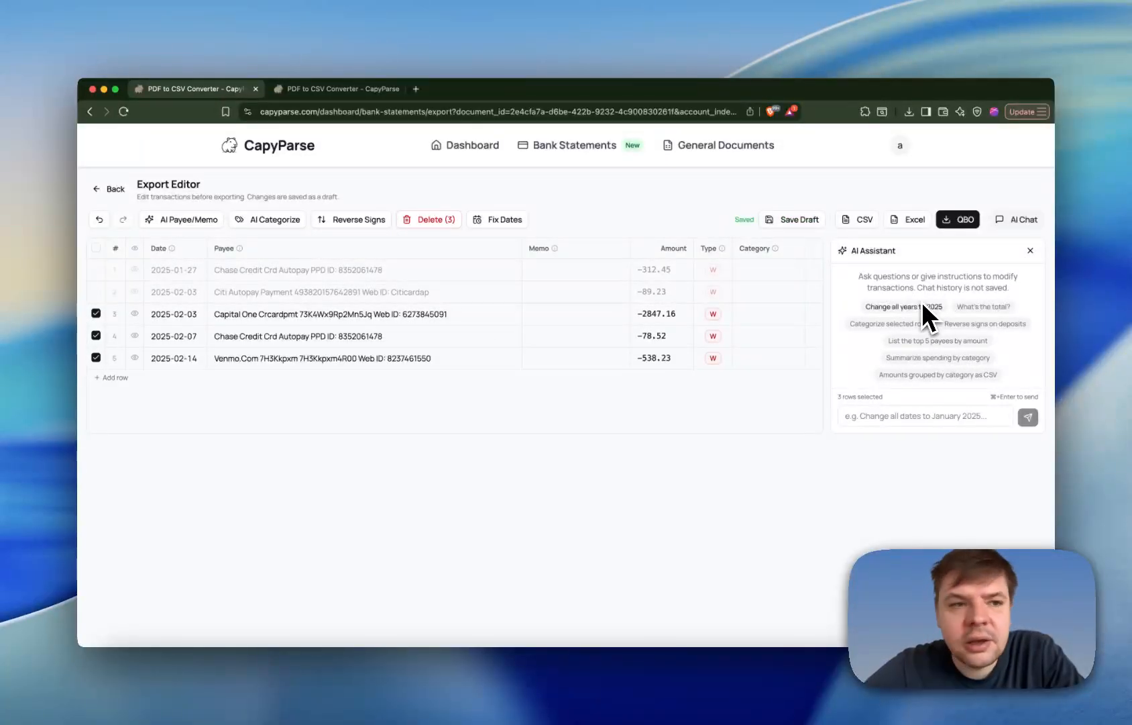
{"action": "left_click", "coordinate": [910, 417]}
{"action": "type", "text": "change al"}
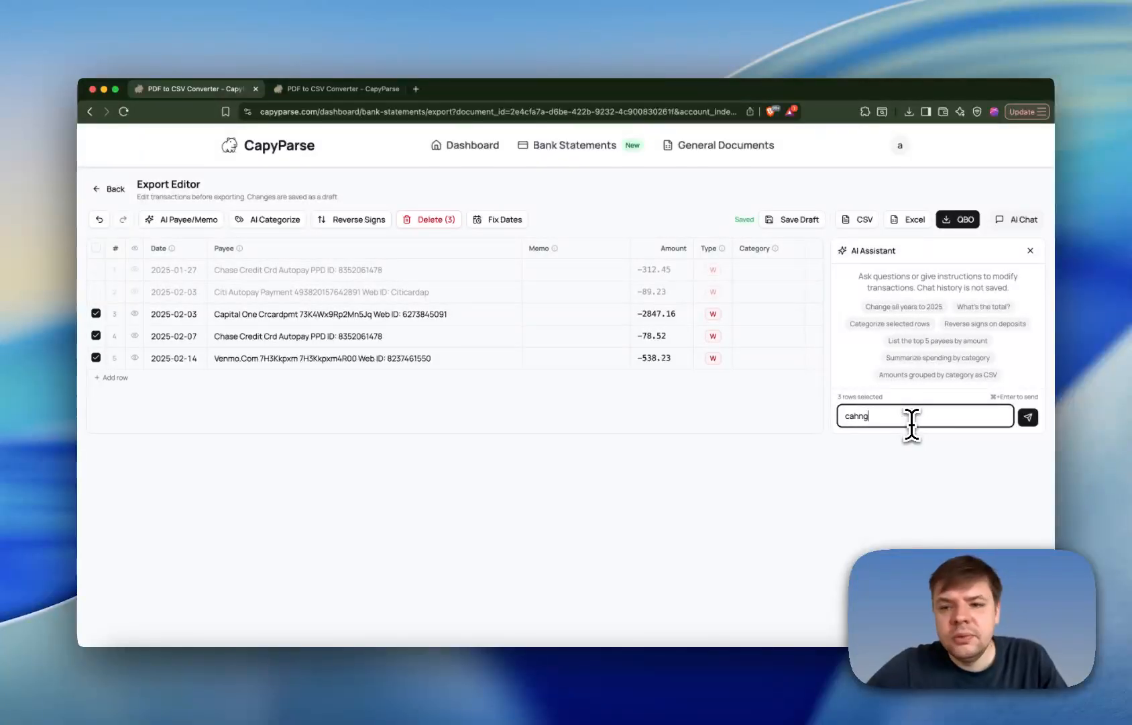
{"action": "type", "text": "l of the years to 2024"}
{"action": "key", "text": "super+Return"}
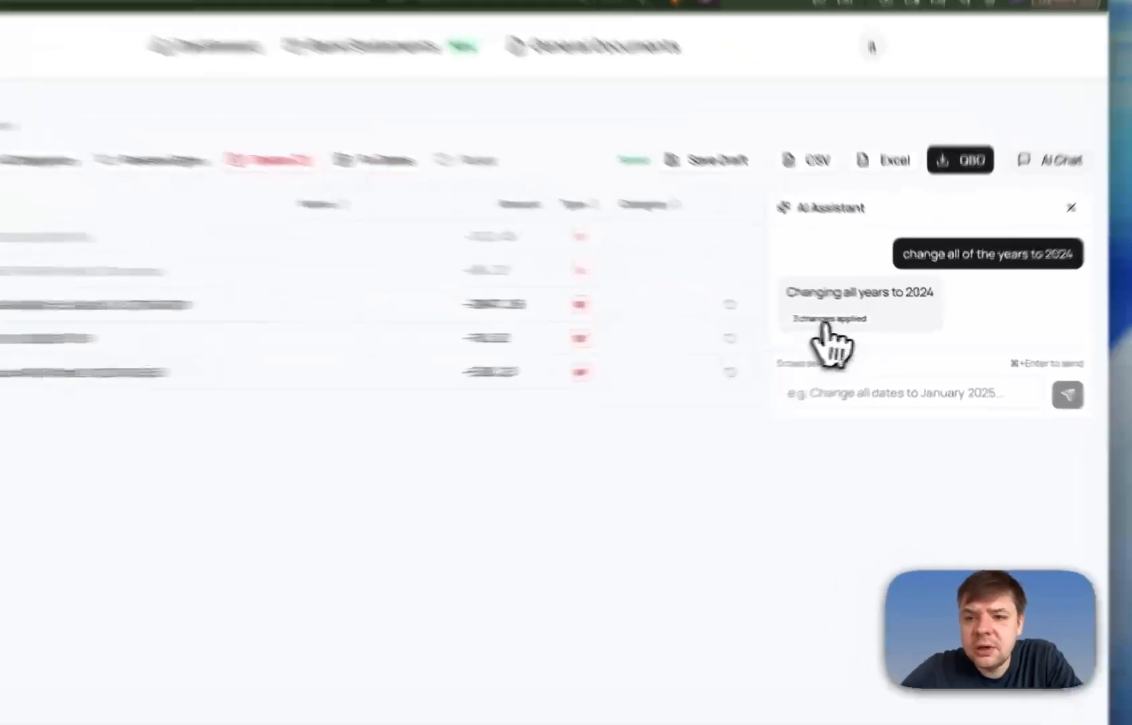
- Review the fields changed by the AI assistant, and undo its year change
{"action": "left_click", "coordinate": [826, 320]}
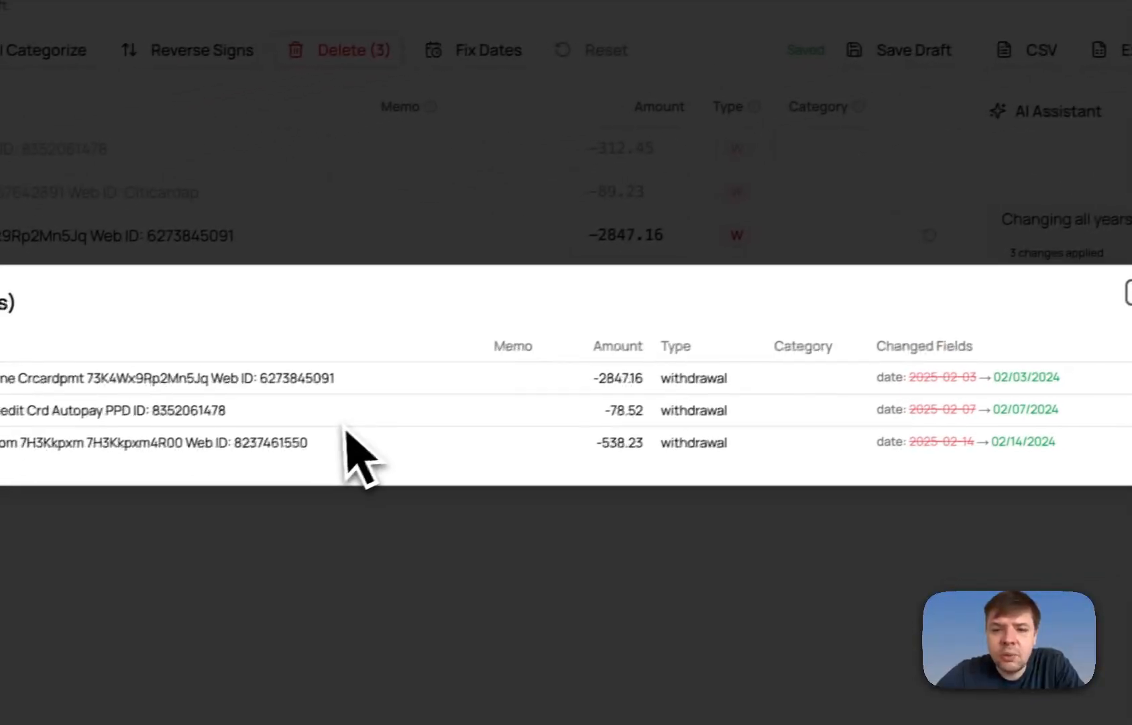
{"action": "left_click", "coordinate": [803, 291]}
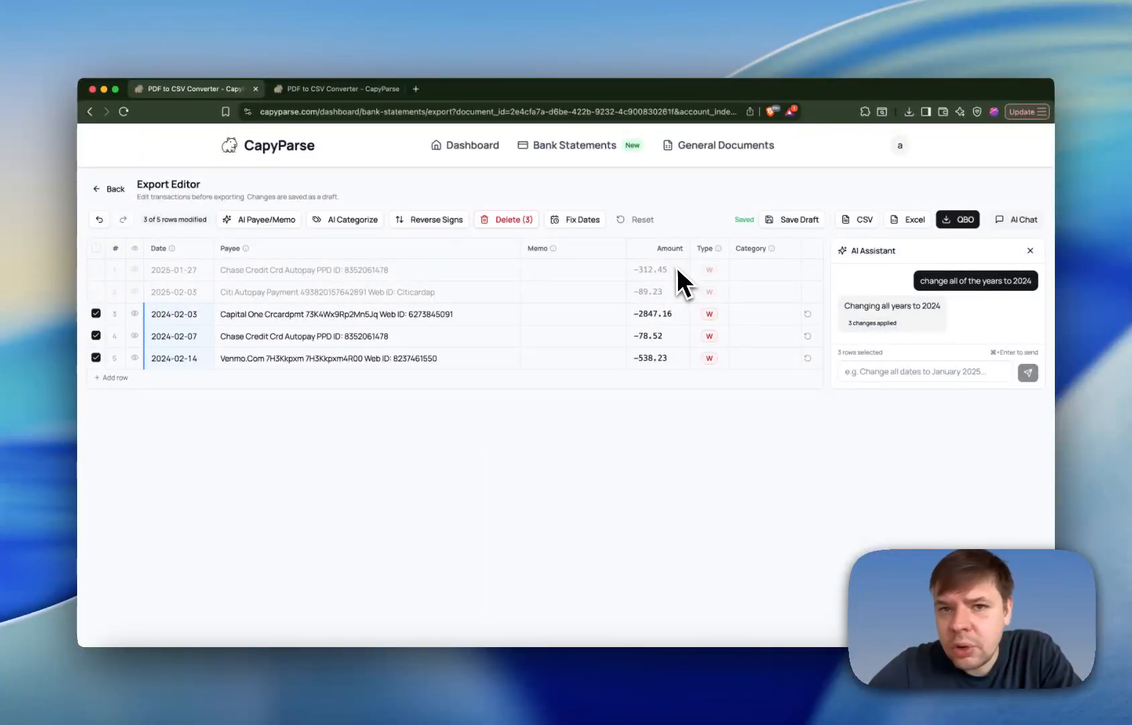
{"action": "left_click", "coordinate": [99, 219]}
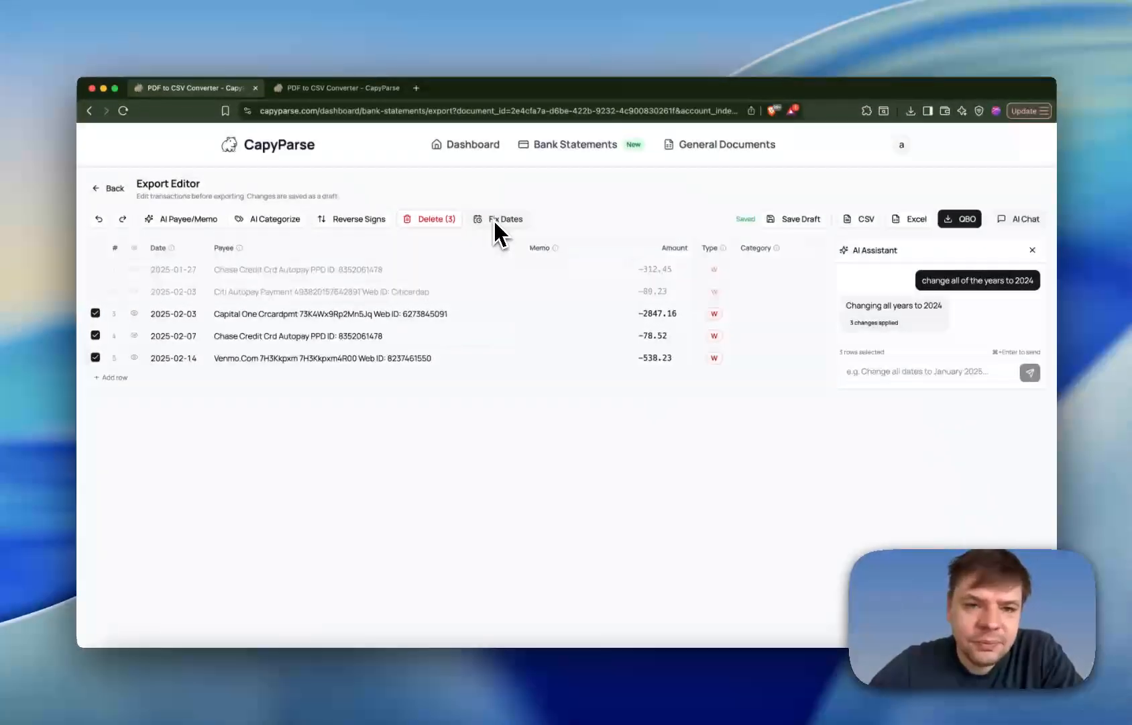
- Use Fix Dates to change the year of the three selected transactions to 2024
{"action": "left_click", "coordinate": [684, 26]}
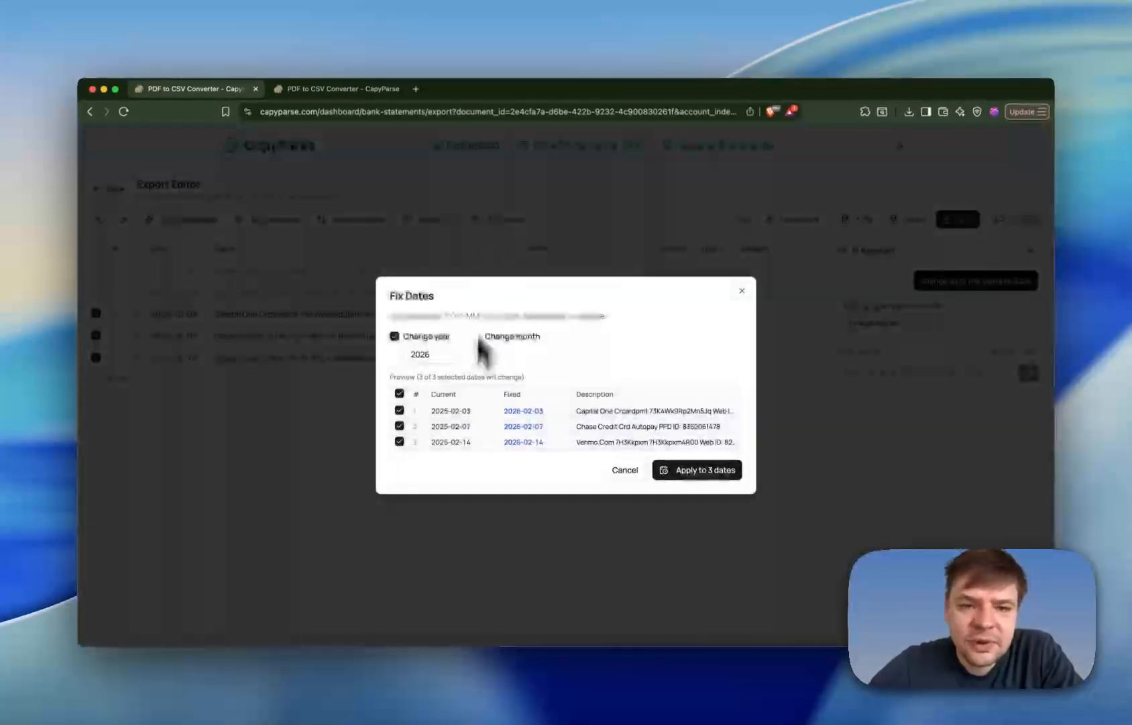
{"action": "left_click", "coordinate": [438, 356]}
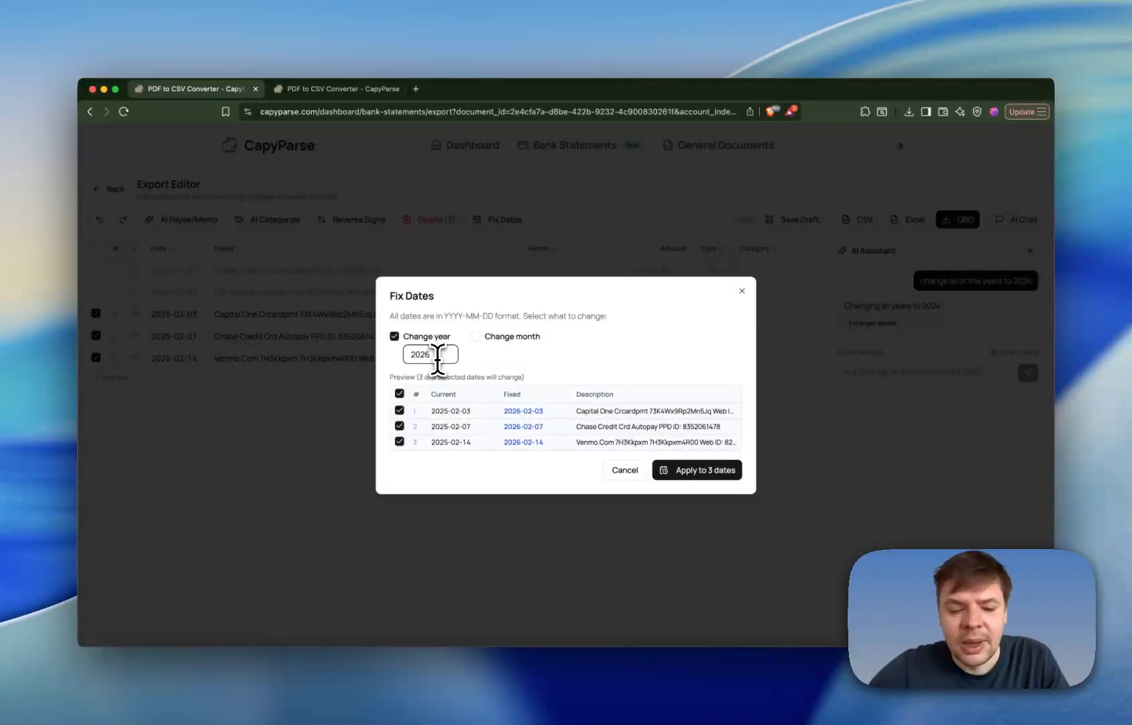
{"action": "key", "text": "BackSpace"}
{"action": "type", "text": "4"}
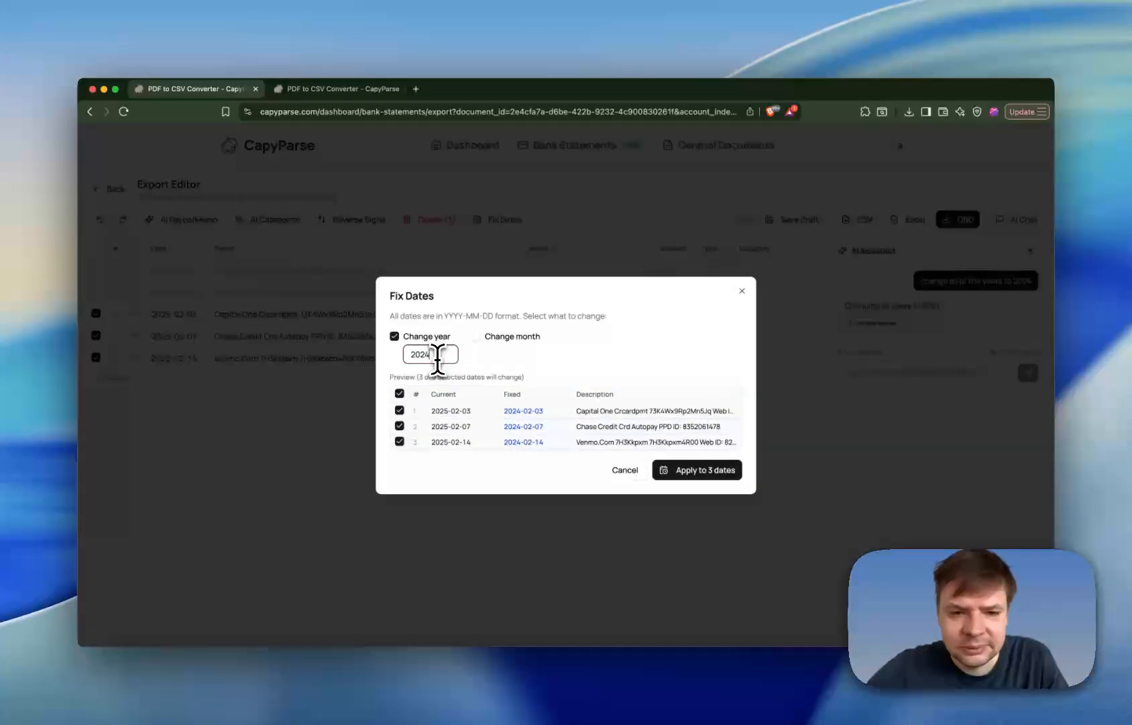
{"action": "left_click", "coordinate": [693, 471]}
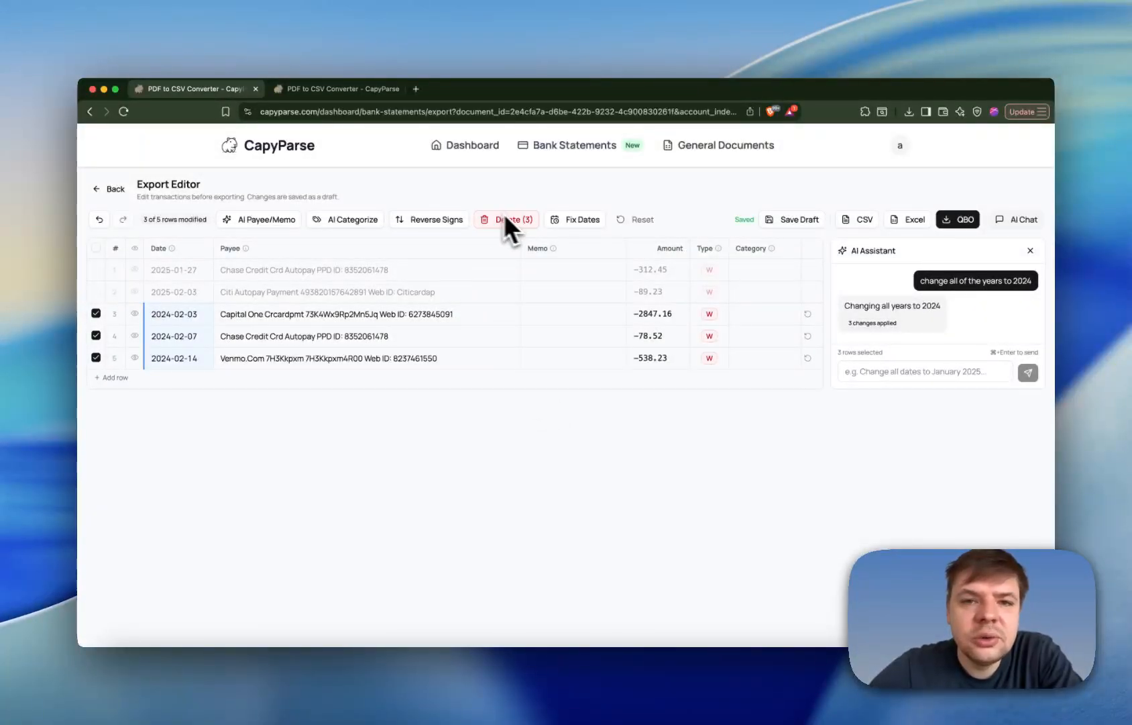
- Ask the AI assistant "what is the total withdrawals?" for the three selected rows and view the breakdown behind its answer
{"action": "left_click", "coordinate": [885, 372]}
{"action": "type", "text": "w"}
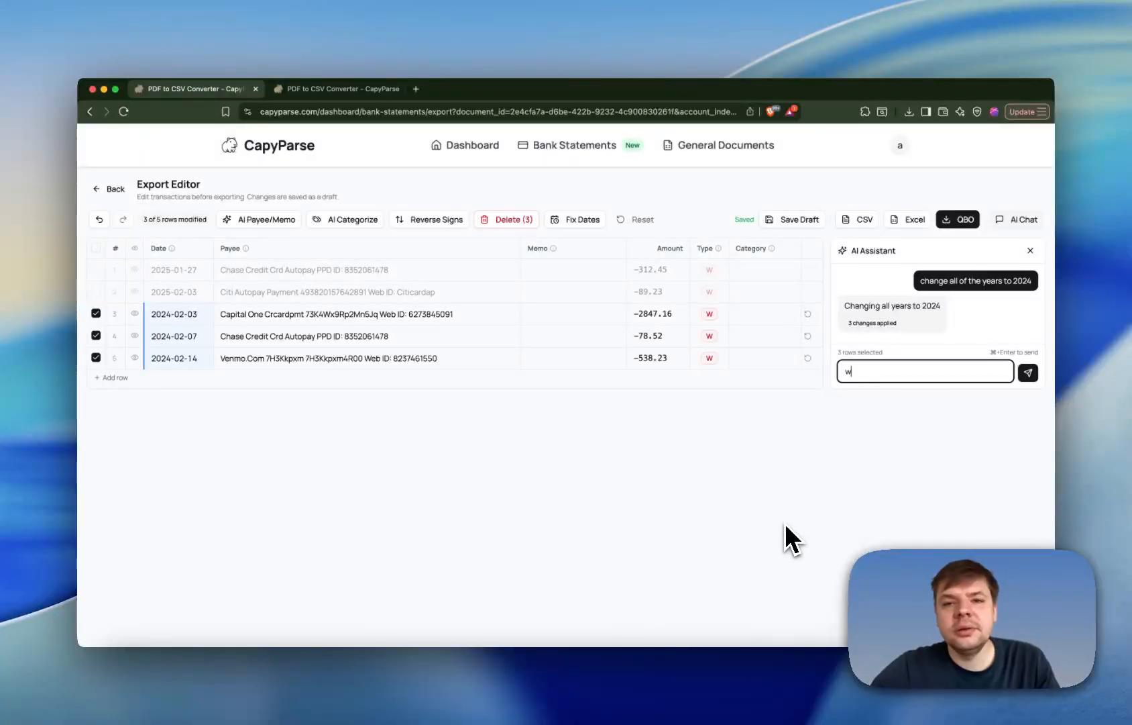
{"action": "type", "text": "hat is the total withdrawa"}
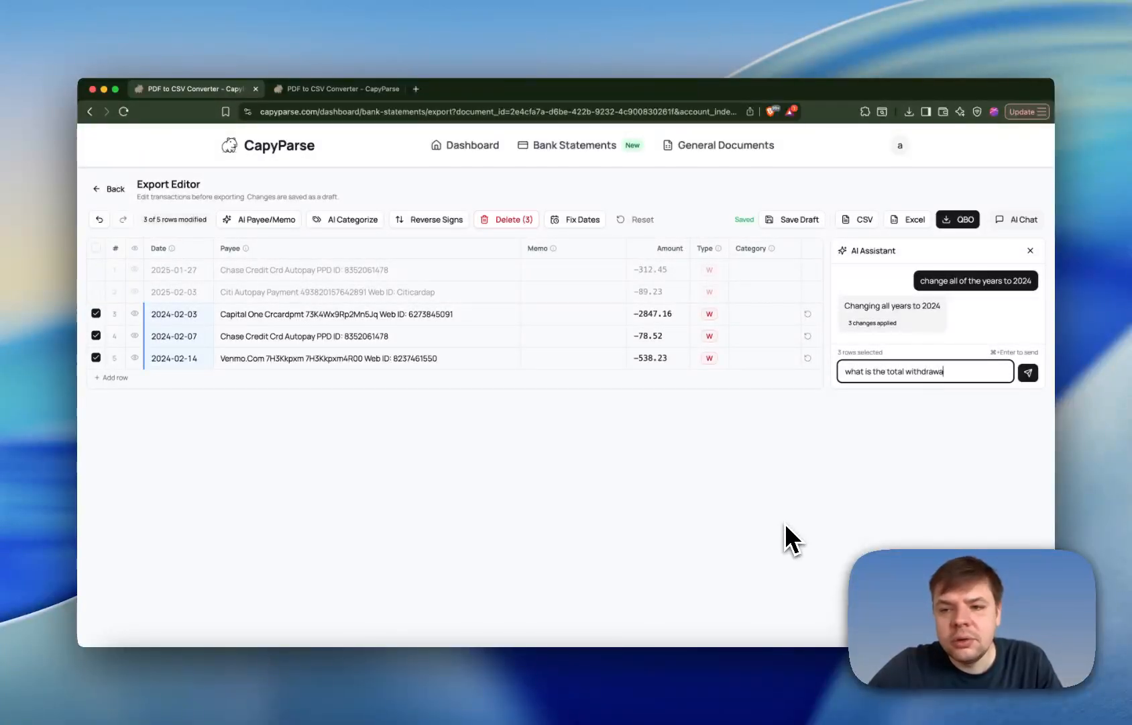
{"action": "type", "text": "ls?"}
{"action": "key", "text": "super+Return"}
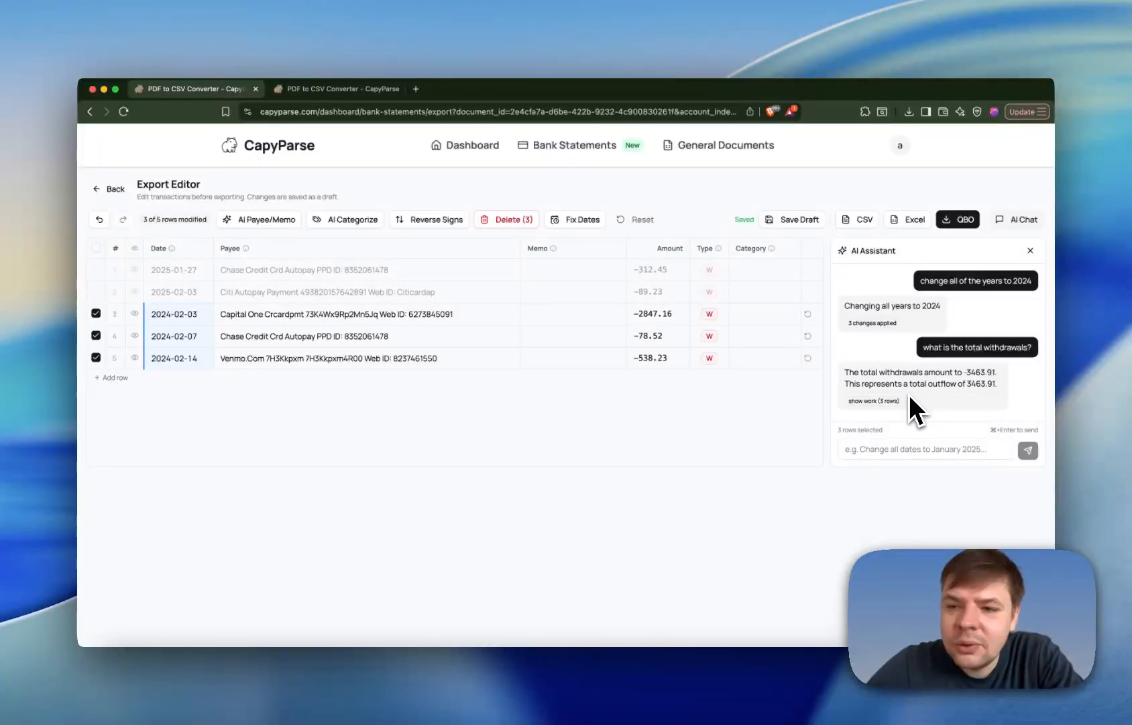
{"action": "left_click", "coordinate": [869, 400]}
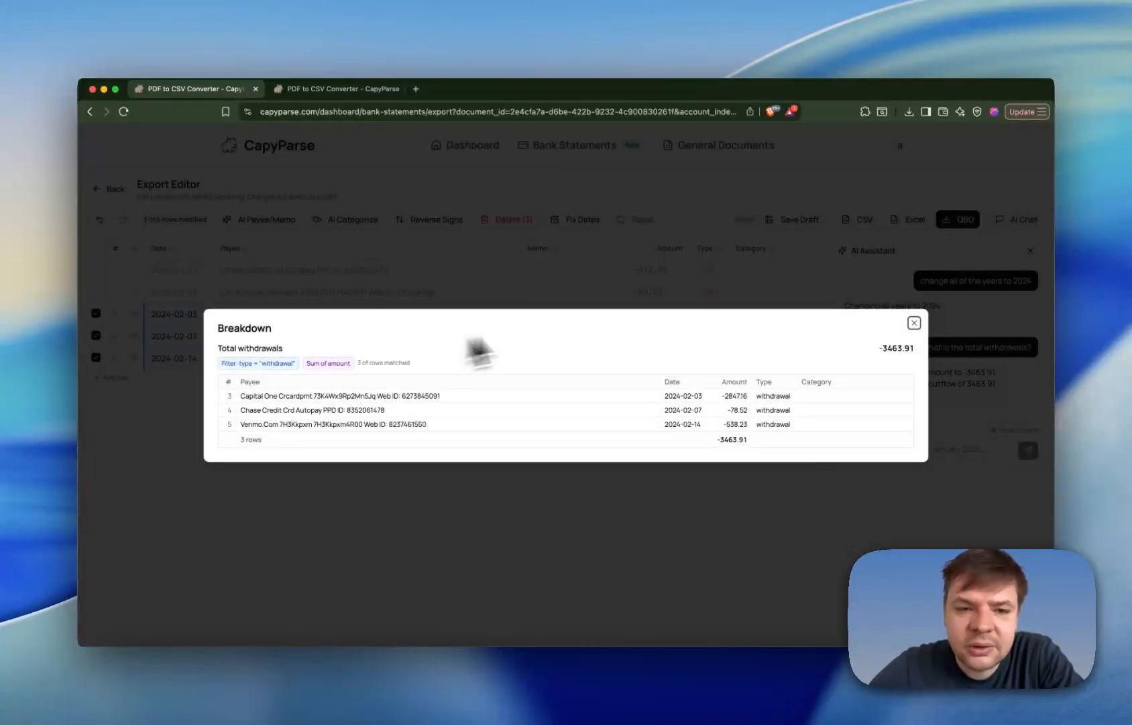
{"action": "left_click", "coordinate": [913, 323]}
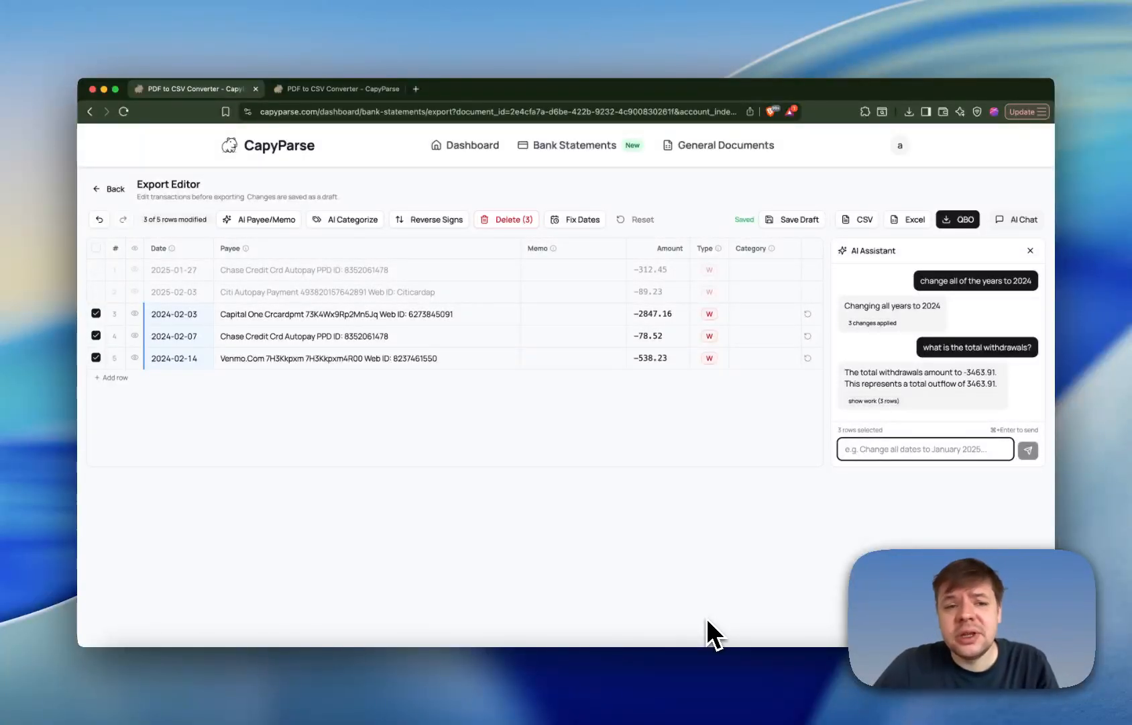
- Send the AI assistant the instruction "All of the credit card payments should have a category called "Credit Card Payment""
{"action": "type", "text": "All of the credit card payments"}
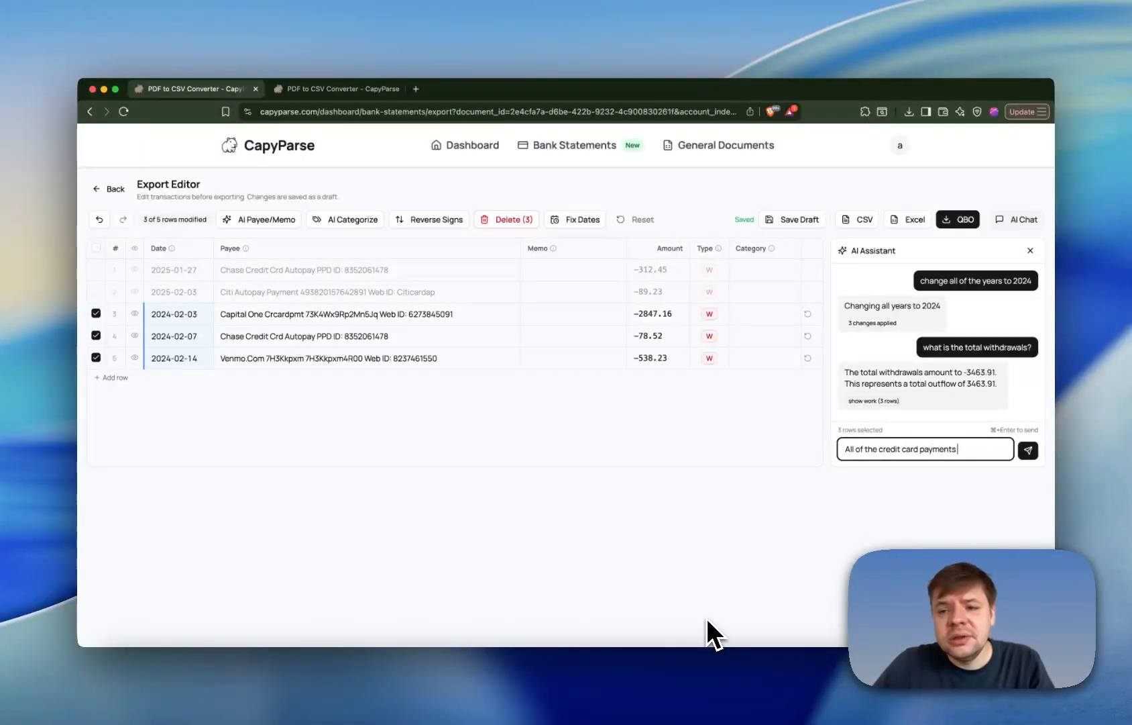
{"action": "type", "text": " should have a category called \"Credit Ca"}
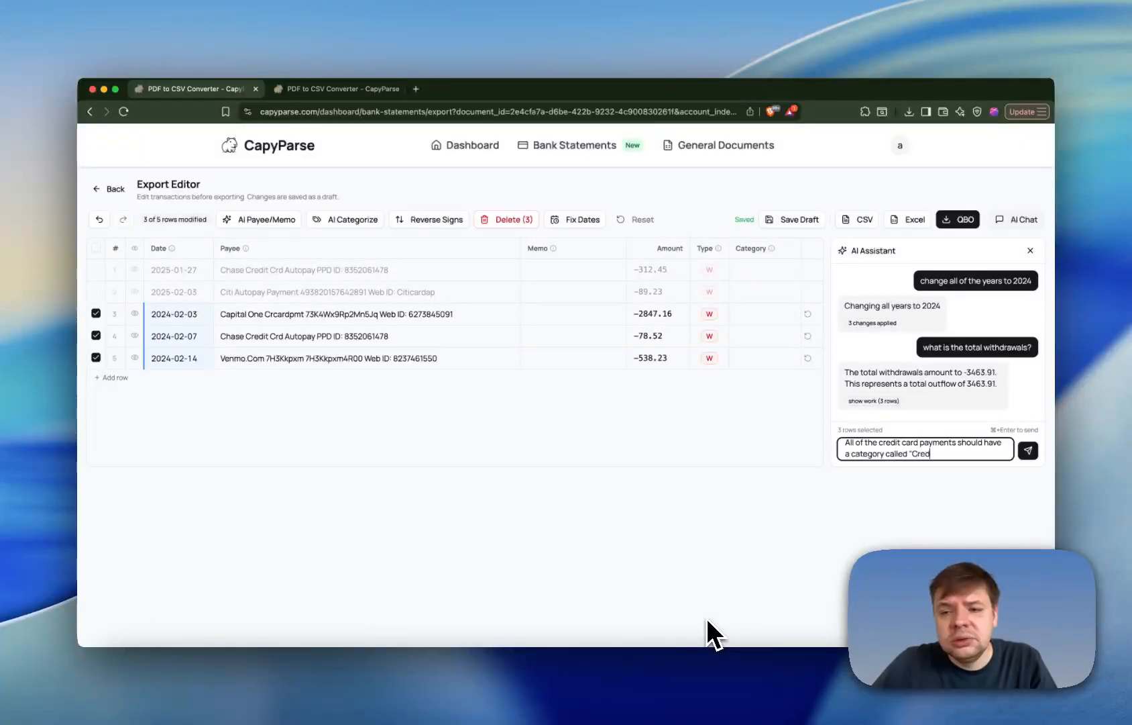
{"action": "type", "text": "rd Payment\""}
{"action": "key", "text": "super+Return"}
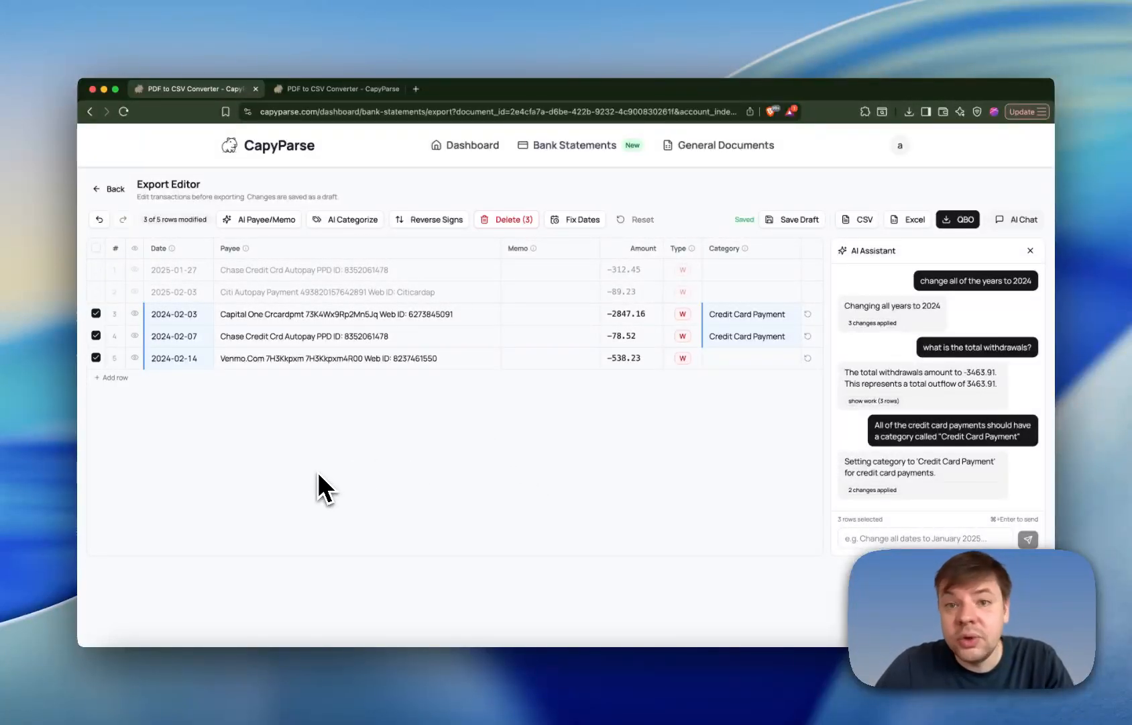
{"action": "left_click", "coordinate": [634, 220]}
{"action": "left_click", "coordinate": [701, 219]}
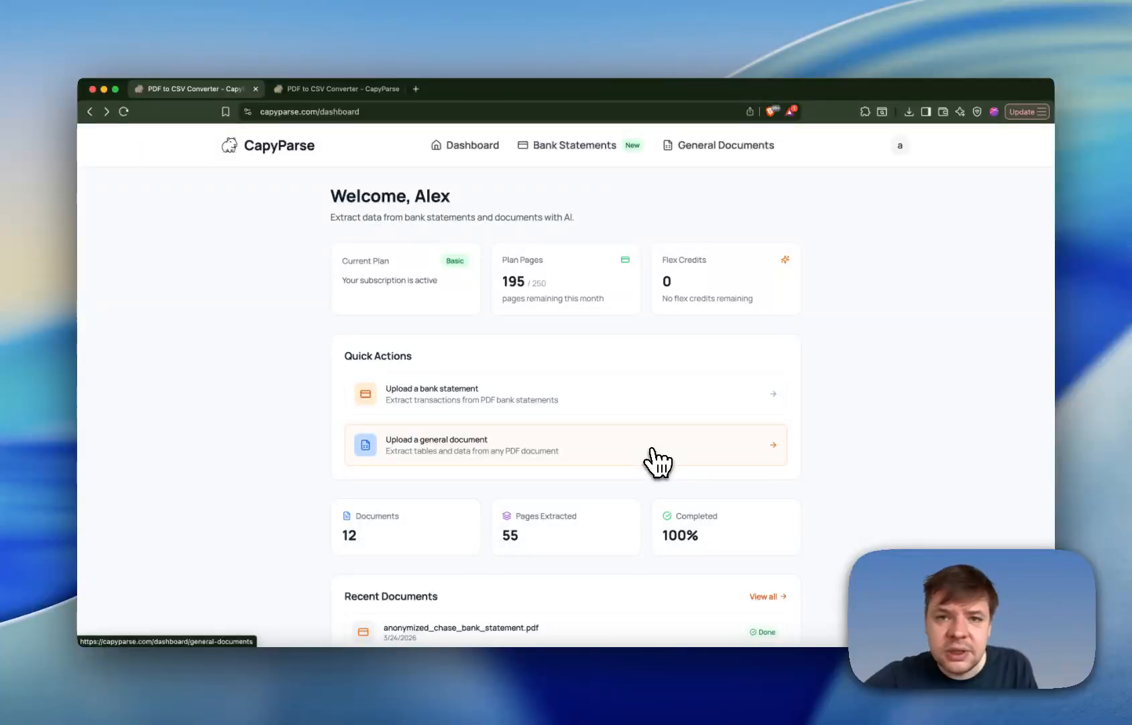
- Open the general document extraction page and view the tables extracted from page 2 of the Chase bank statement
{"action": "left_click", "coordinate": [652, 448]}
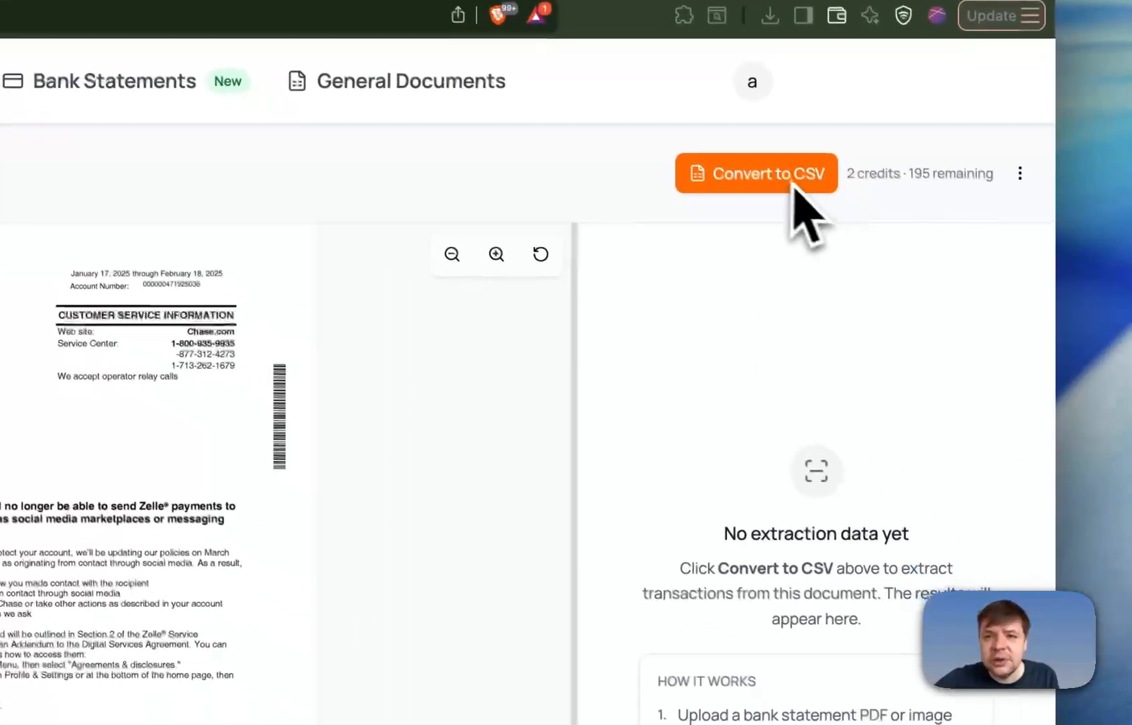
{"action": "left_click", "coordinate": [754, 176]}
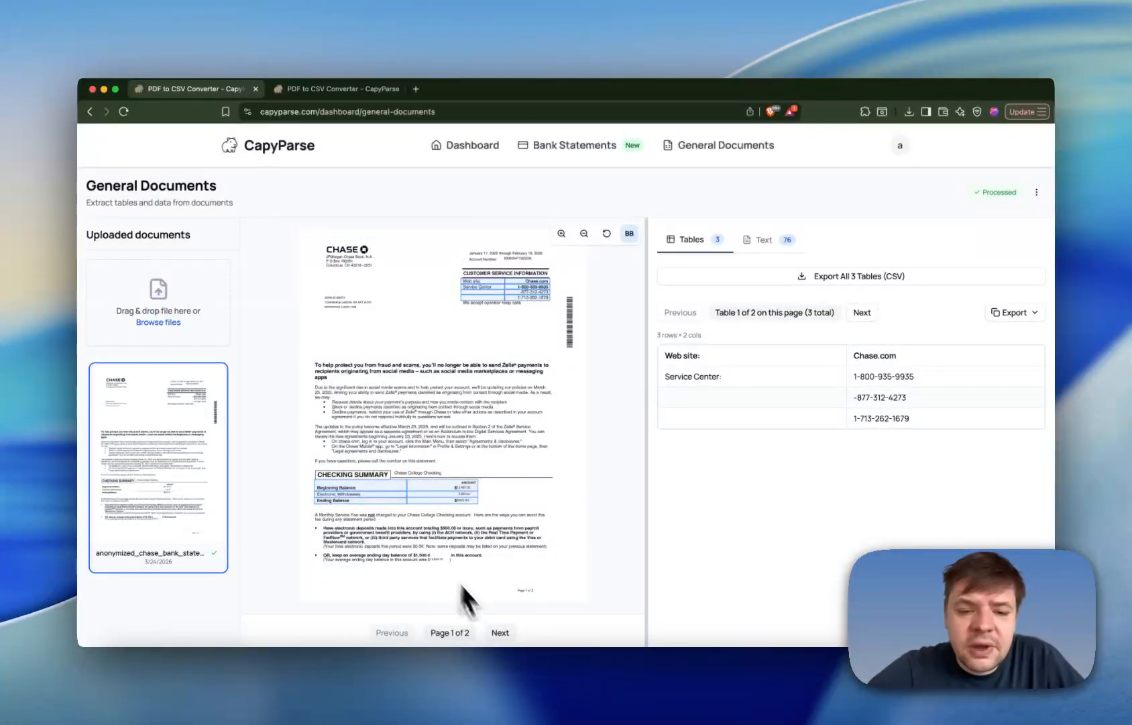
{"action": "left_click", "coordinate": [500, 634]}
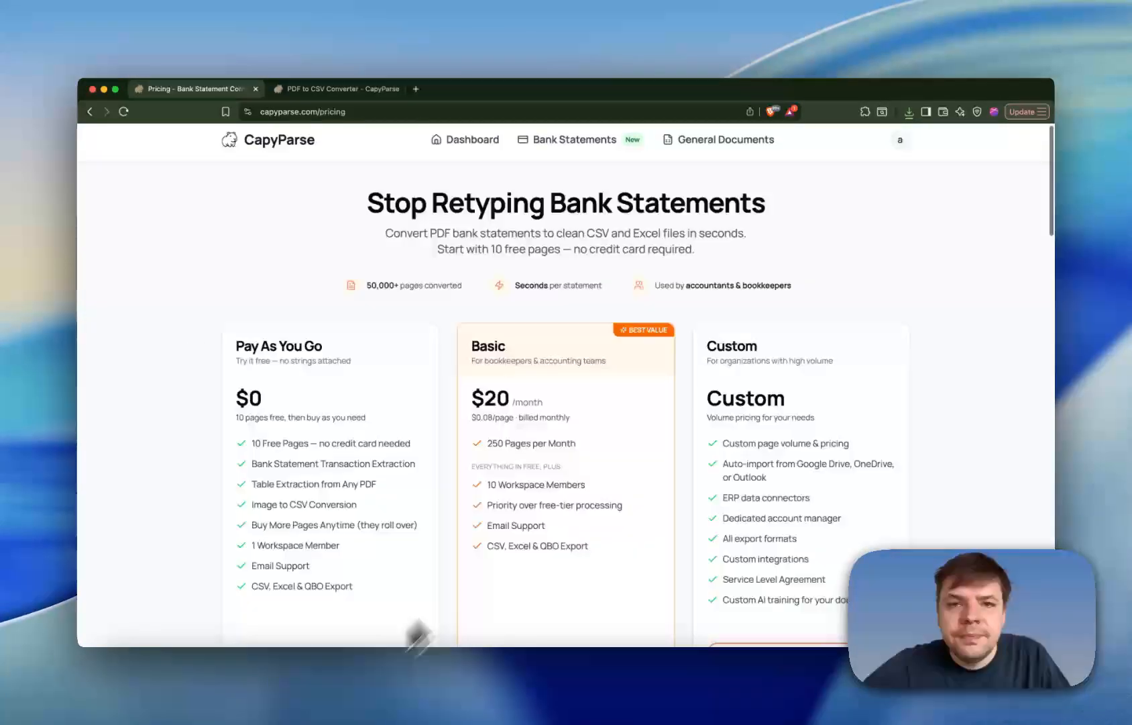
- Compare the Pay As You Go, Basic and Custom plans and the one-time page packages on the pricing page
{"action": "scroll", "coordinate": [693, 361], "scroll_direction": "down", "scroll_amount": 2}
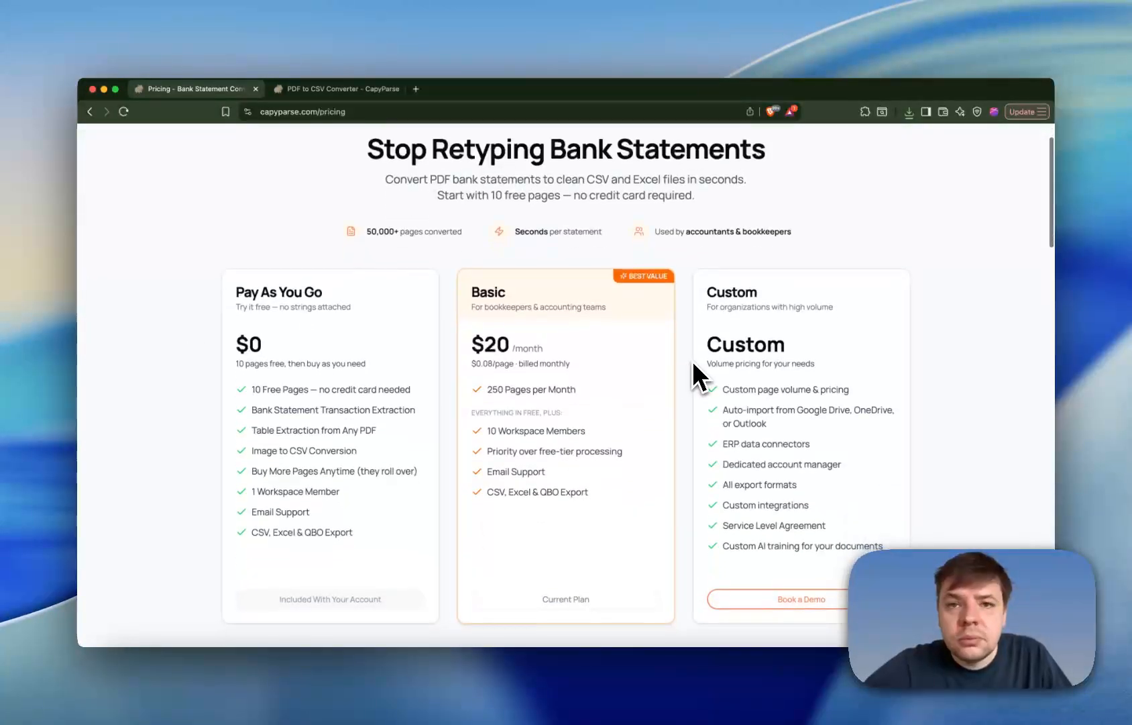
{"action": "scroll", "coordinate": [689, 378], "scroll_direction": "down", "scroll_amount": 1}
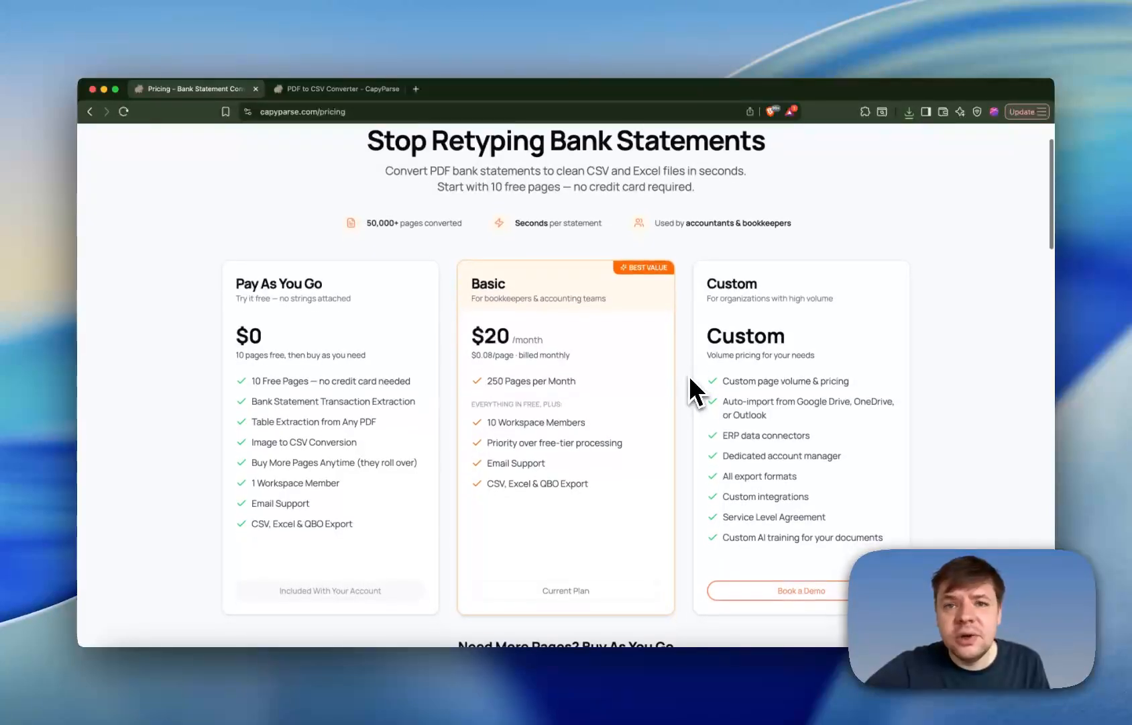
{"action": "scroll", "coordinate": [690, 378], "scroll_direction": "up", "scroll_amount": 1}
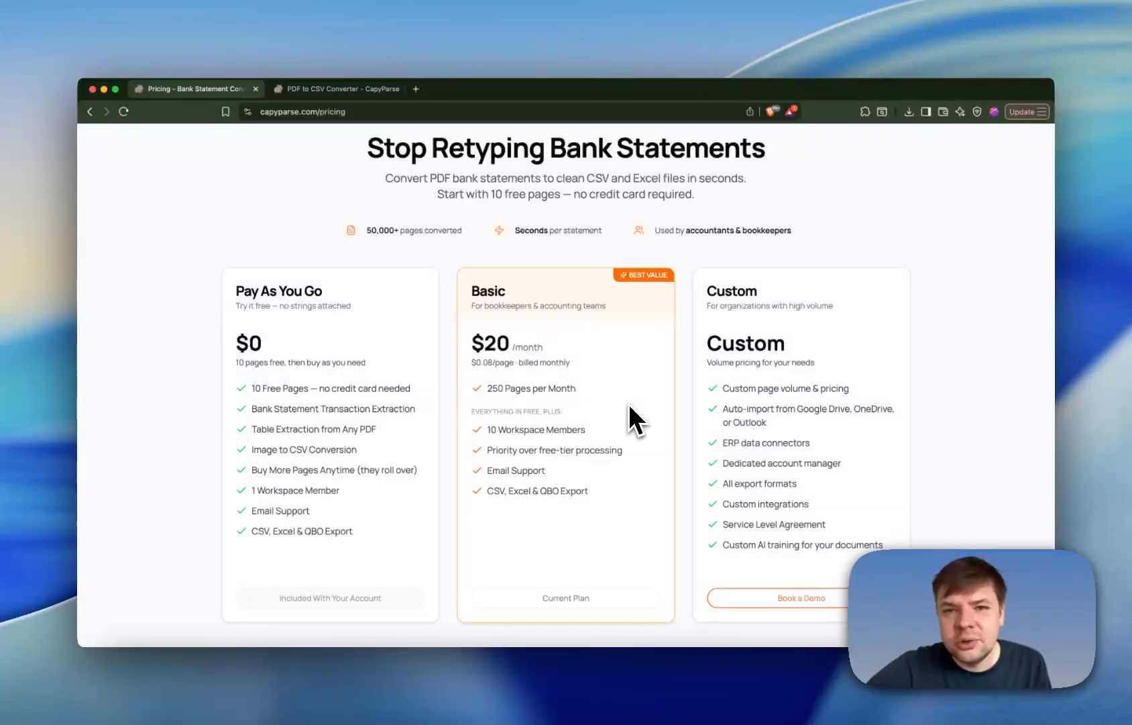
{"action": "scroll", "coordinate": [630, 403], "scroll_direction": "down", "scroll_amount": 7}
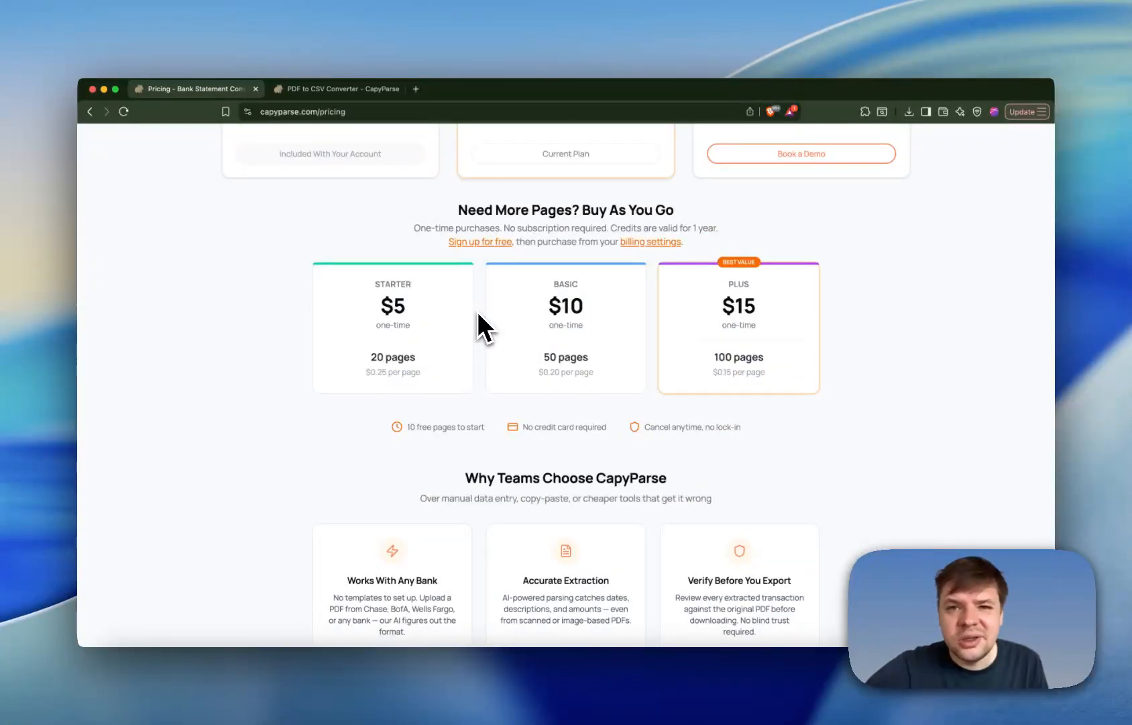
{"action": "scroll", "coordinate": [463, 295], "scroll_direction": "up", "scroll_amount": 7}
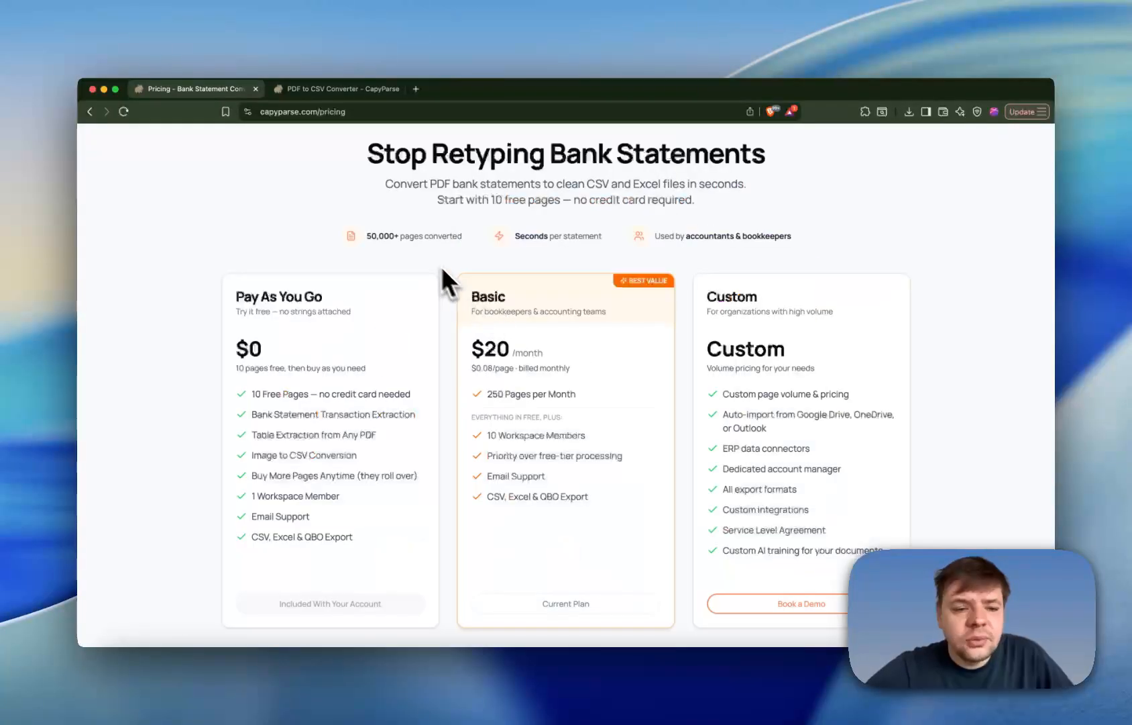